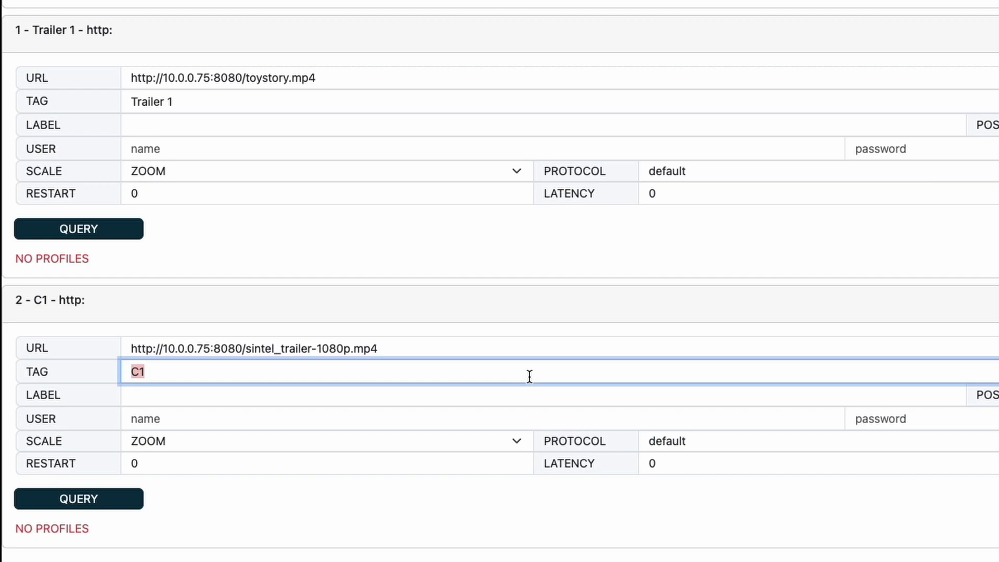
Step: Retag the second camera 'Trailer 2', label it 'Trailer 2' and keep position TOP_LEFT
type("Trailer 2")
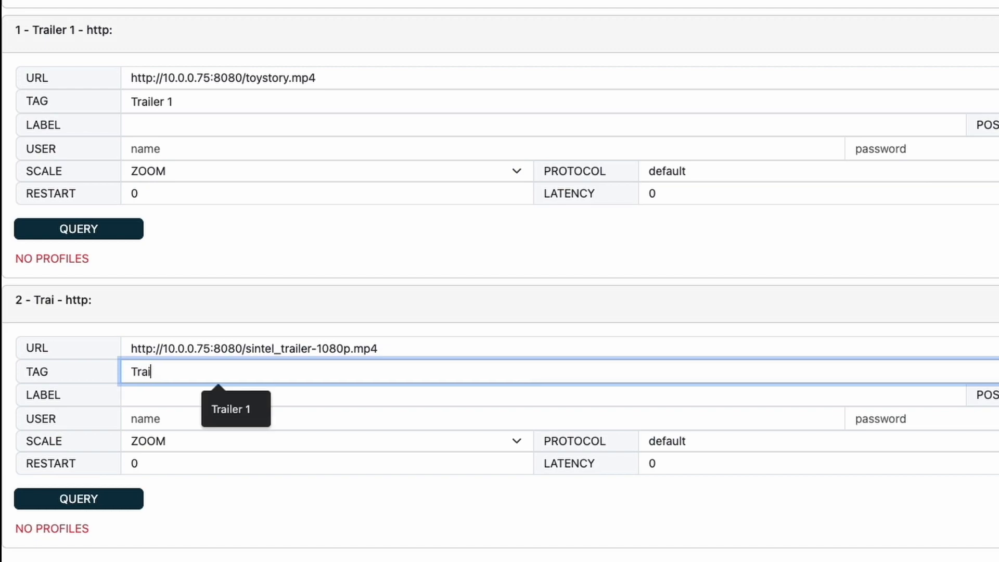
left_click(482, 555)
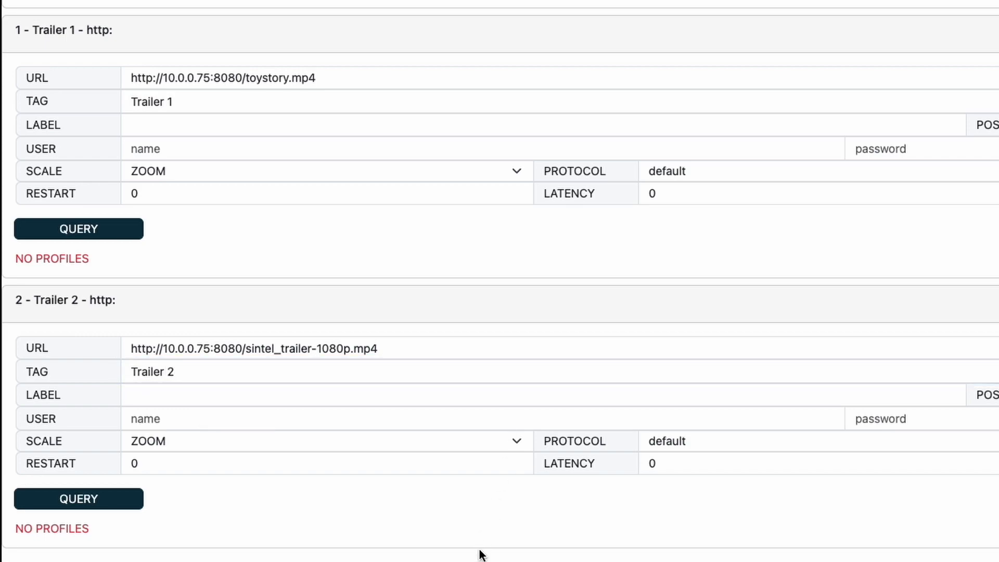
left_click(442, 402)
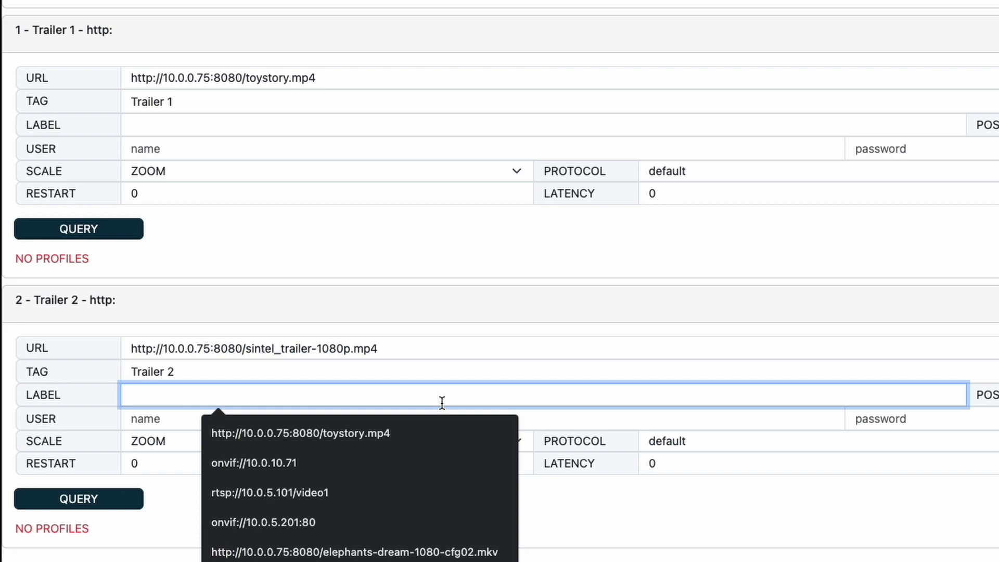
type("Trailer 2")
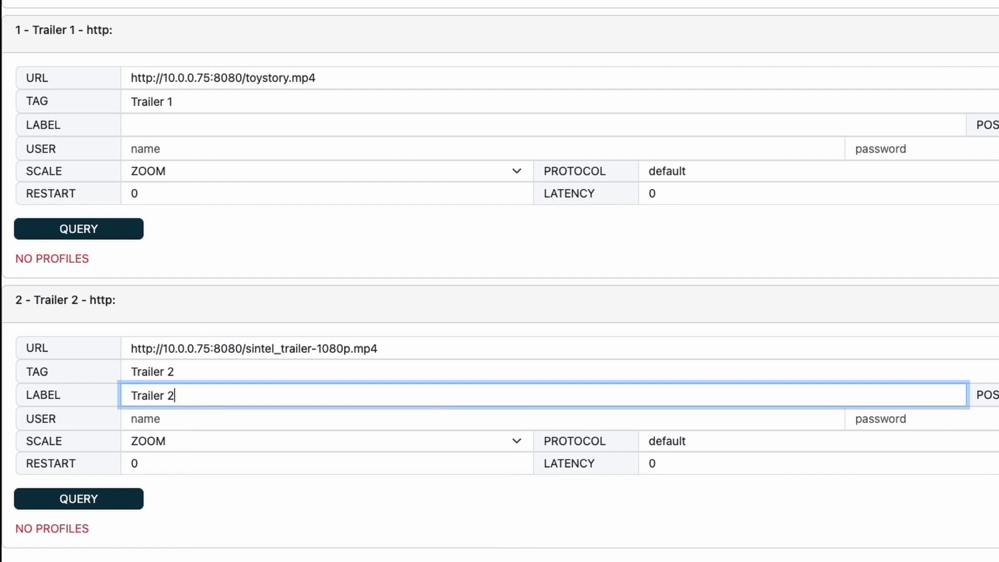
scroll(984, 535, "right", 5)
scroll(839, 477, "right", 5)
left_click(582, 391)
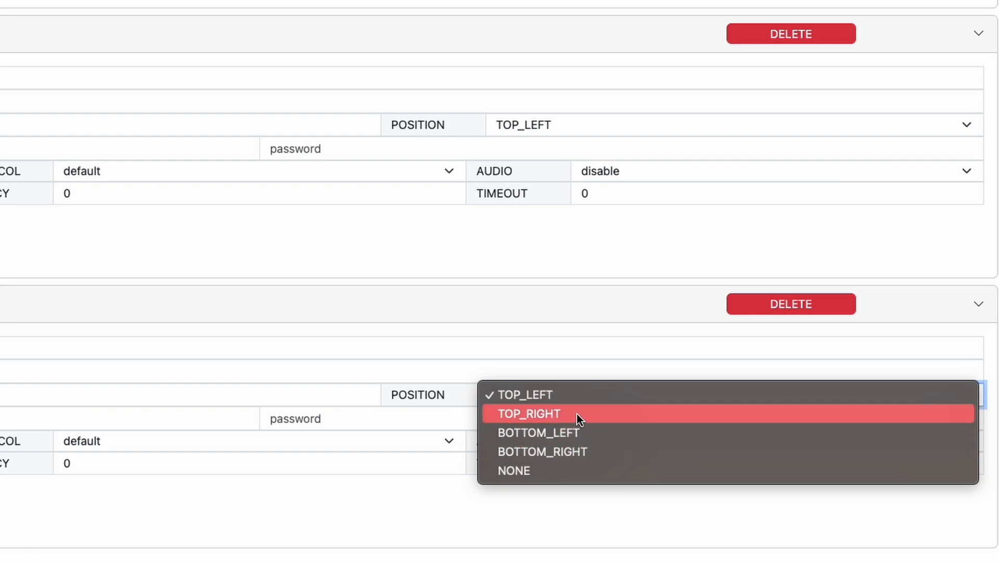
left_click(544, 337)
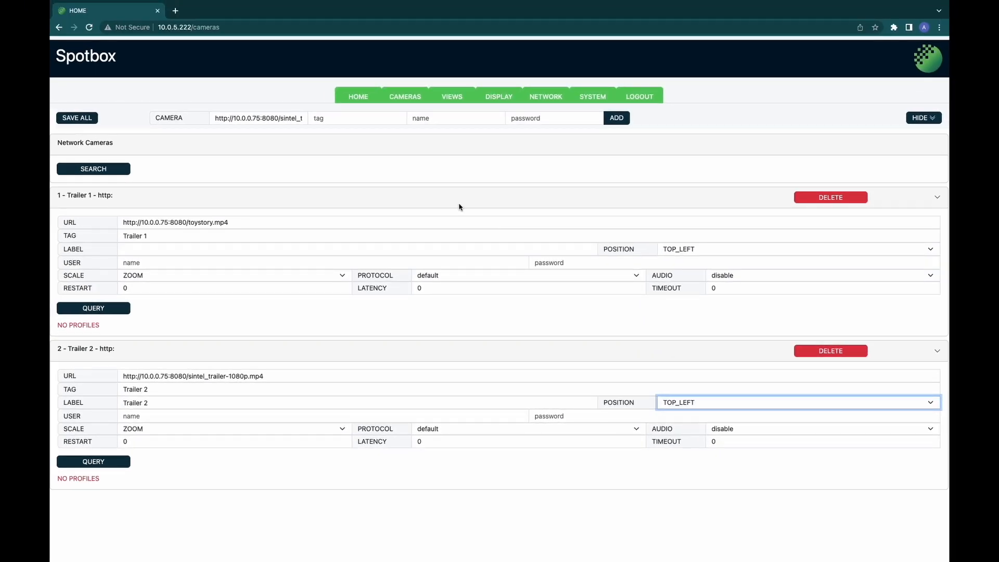
Step: Label the first camera 'Trailer 1'
left_click(442, 250)
type("Tr")
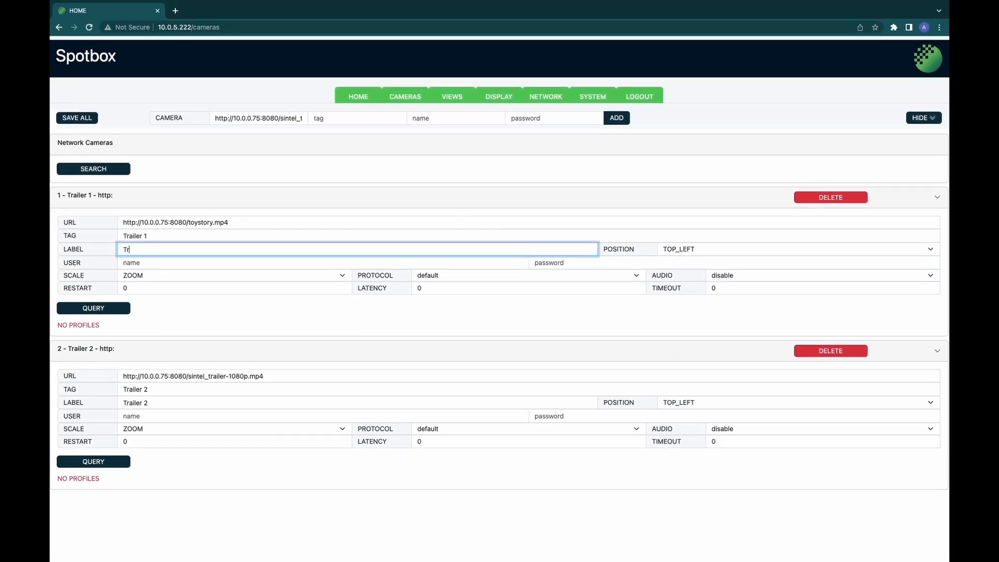
type("ailer 1")
left_click(423, 331)
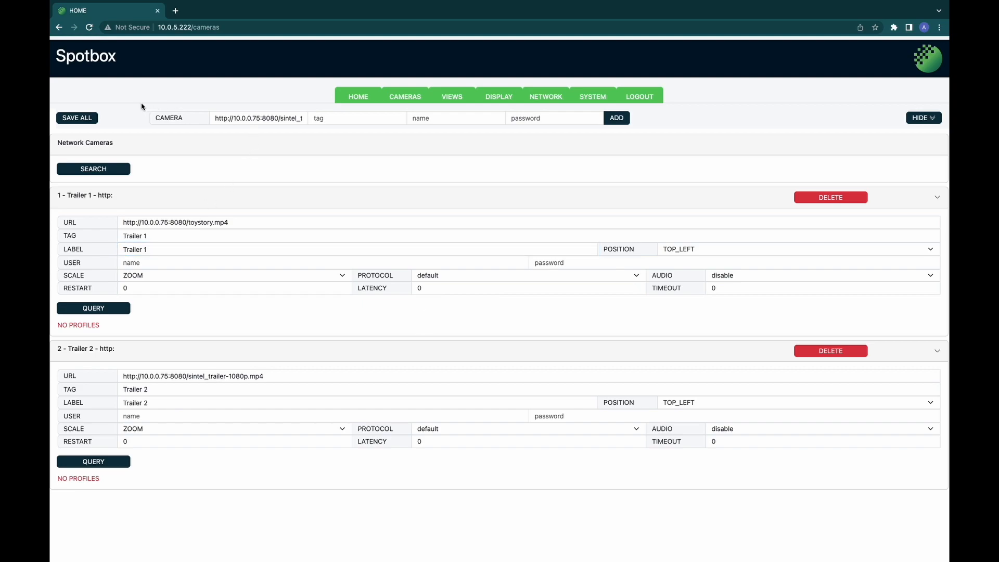
Step: Save all camera settings, then collapse the Trailer 1 and Trailer 2 panels
left_click(82, 118)
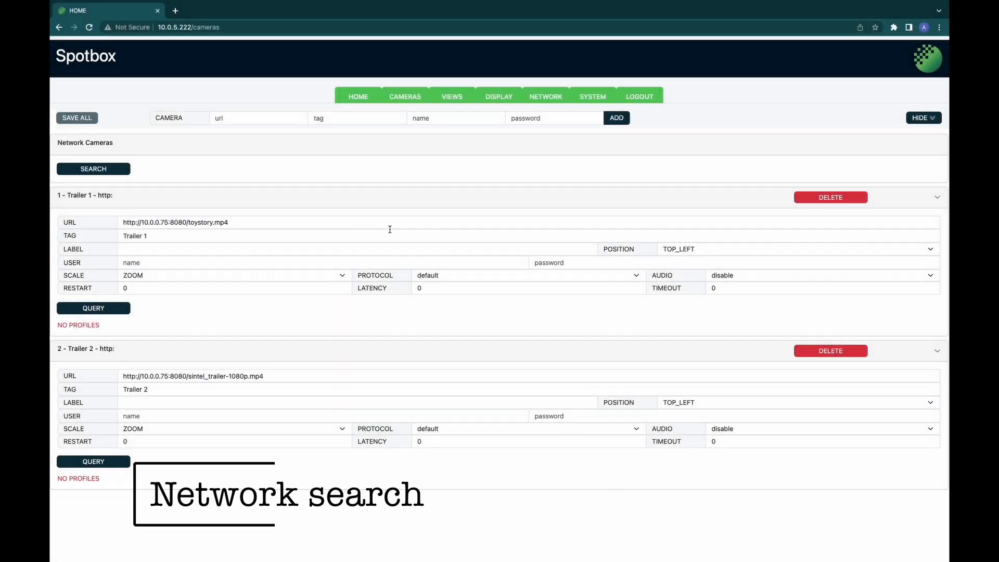
left_click(937, 197)
left_click(937, 223)
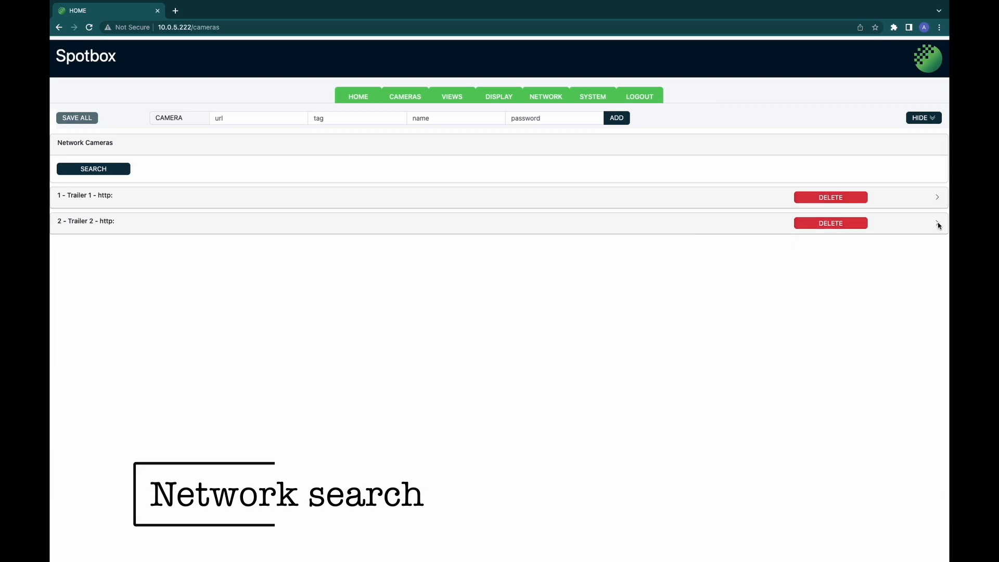
Step: Search for network cameras and add the onvif://10.0.10.71 result tagged 'Camera 1'
left_click(123, 172)
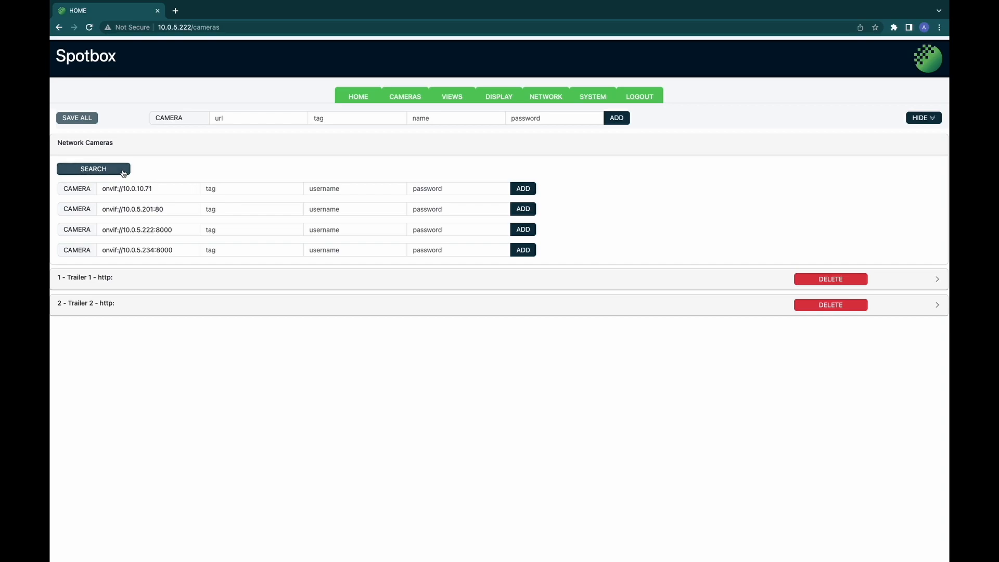
left_click(234, 188)
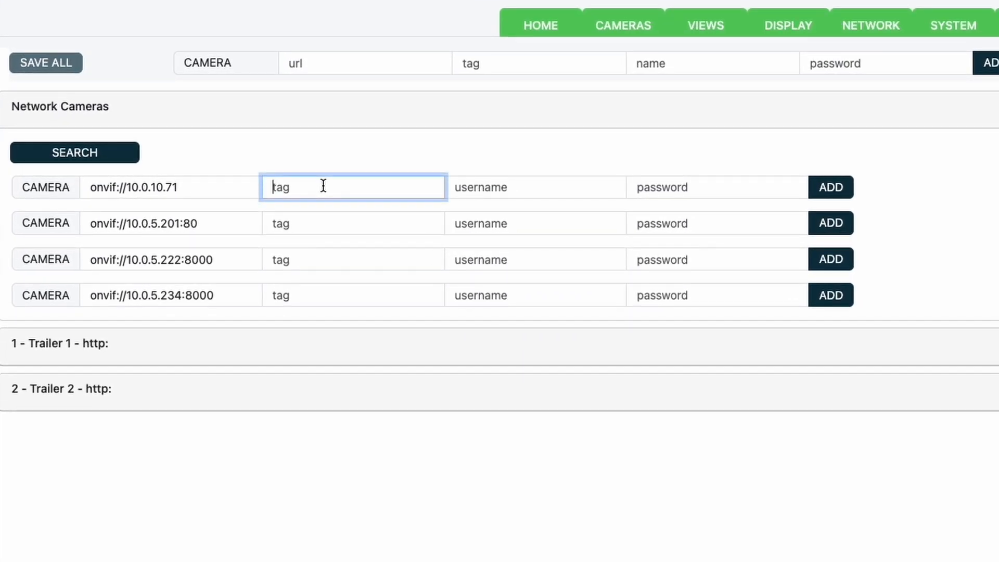
type("Camera")
left_click(915, 233)
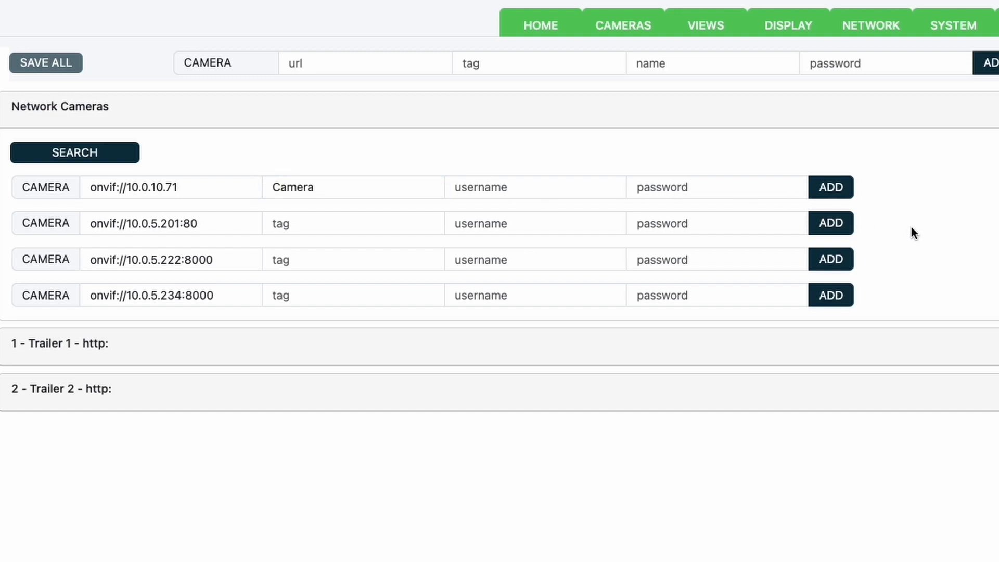
left_click(368, 188)
type("1")
left_click(658, 155)
left_click(829, 188)
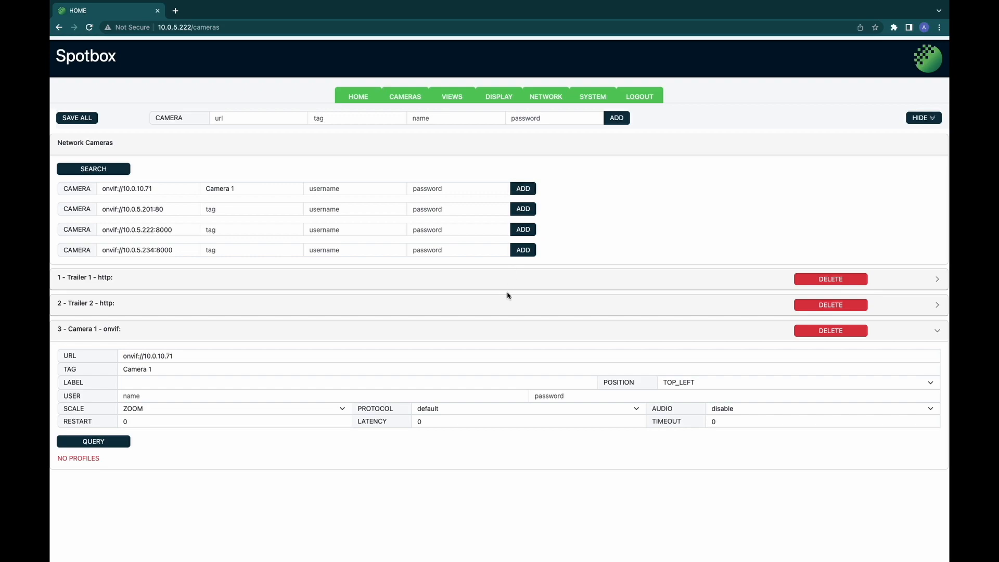
Step: Give Camera 1 user 'admin' with the saved password and query its stream profiles
left_click(372, 399)
type("admin")
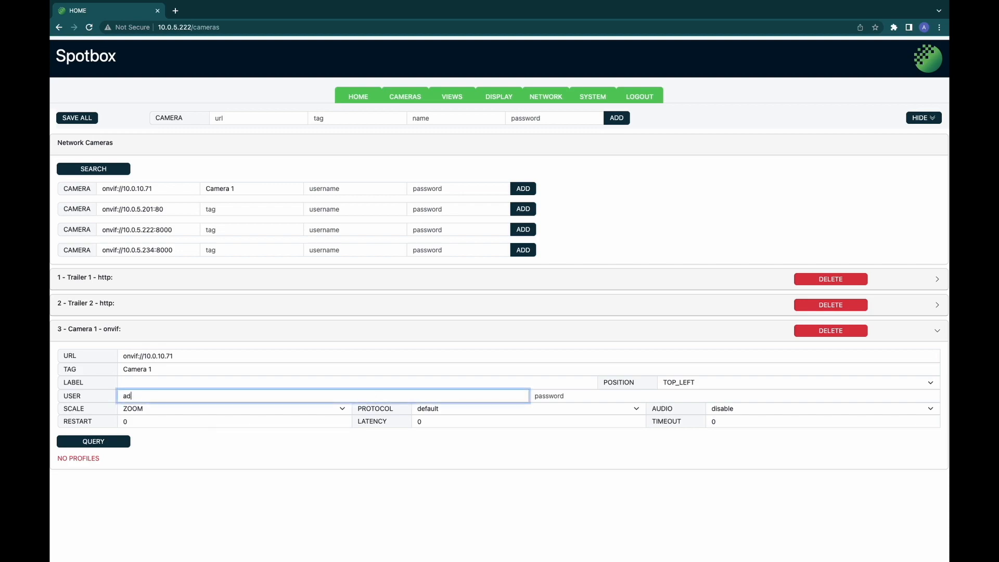
left_click(550, 397)
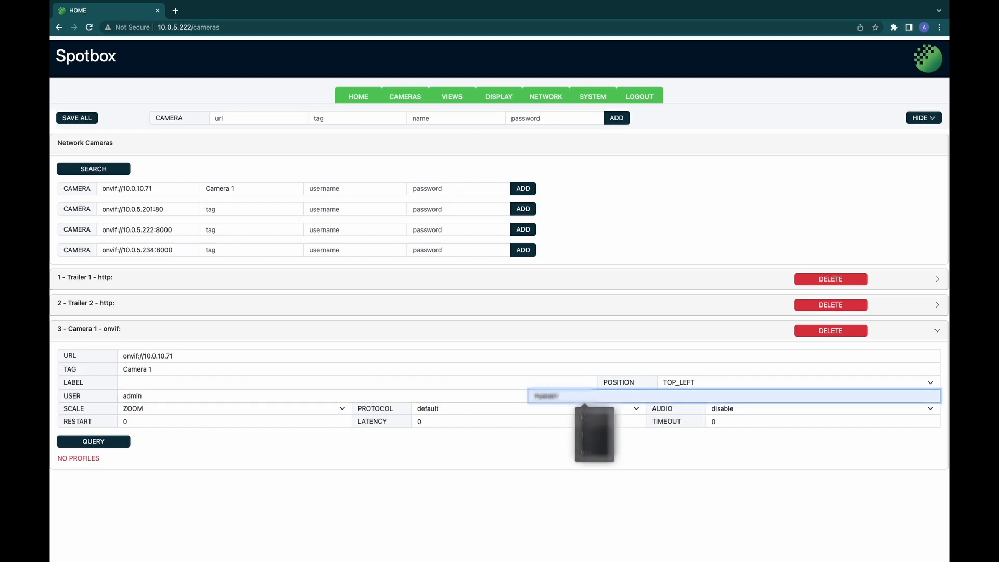
left_click(599, 418)
left_click(527, 458)
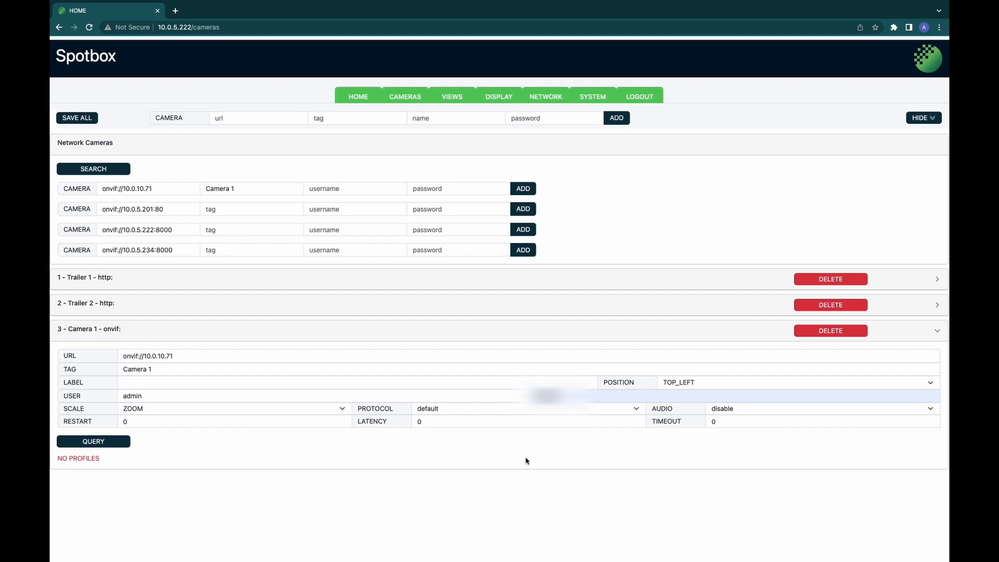
left_click(119, 442)
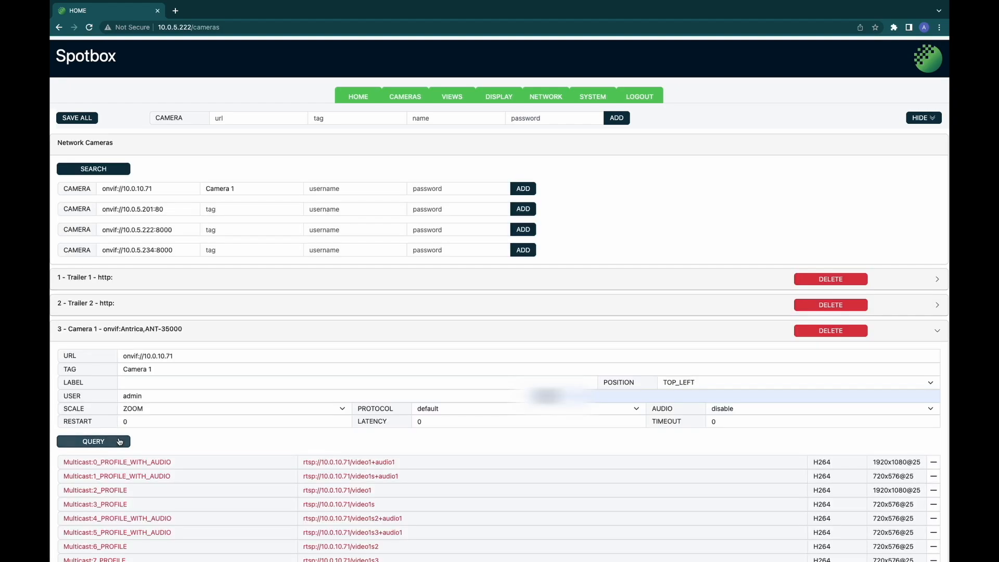
scroll(311, 433, "down", 3)
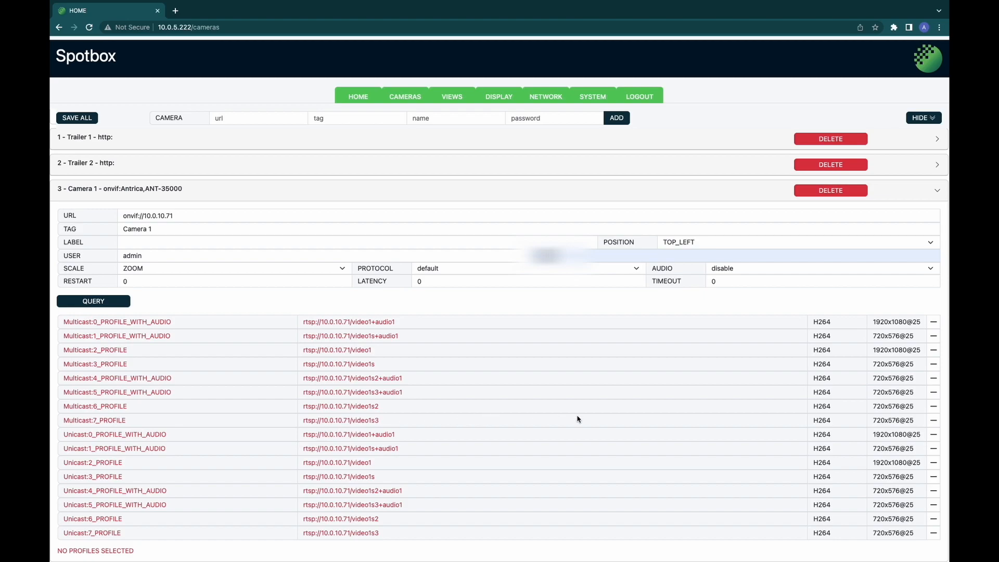
Step: Select Camera 1's Multicast:7_PROFILE stream (720x576@25) as its chosen profile
left_click(934, 421)
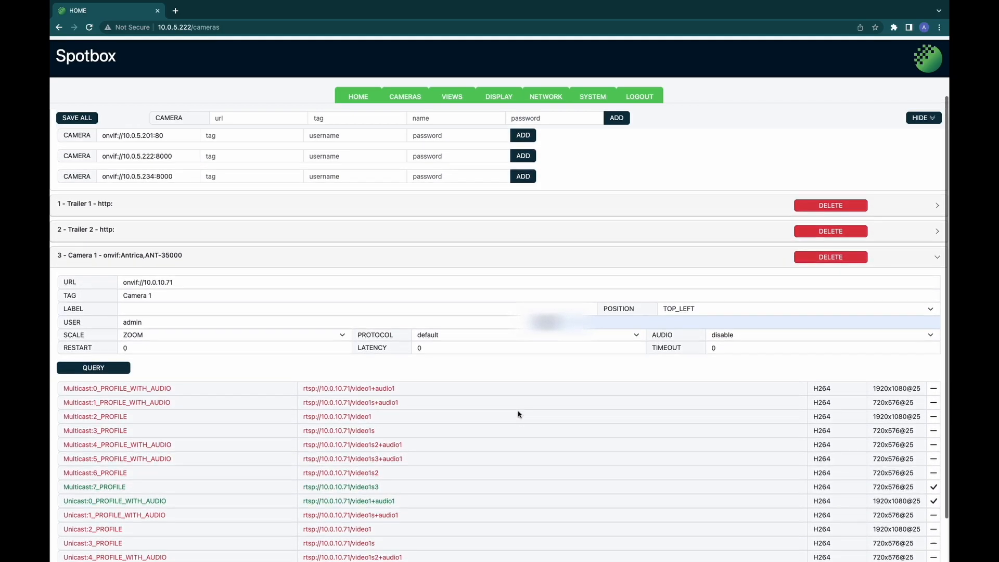
scroll(519, 415, "up", 1)
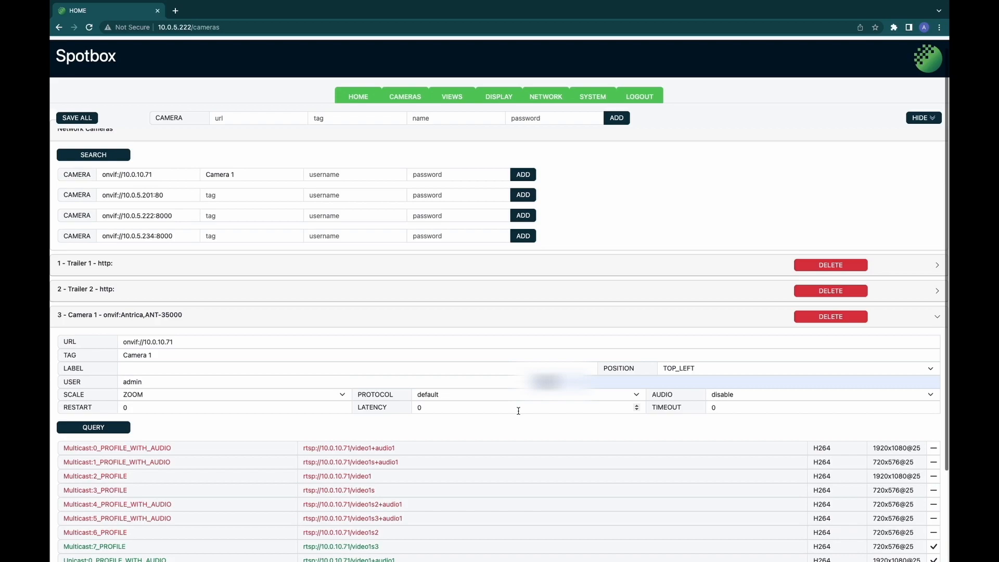
scroll(519, 410, "up", 1)
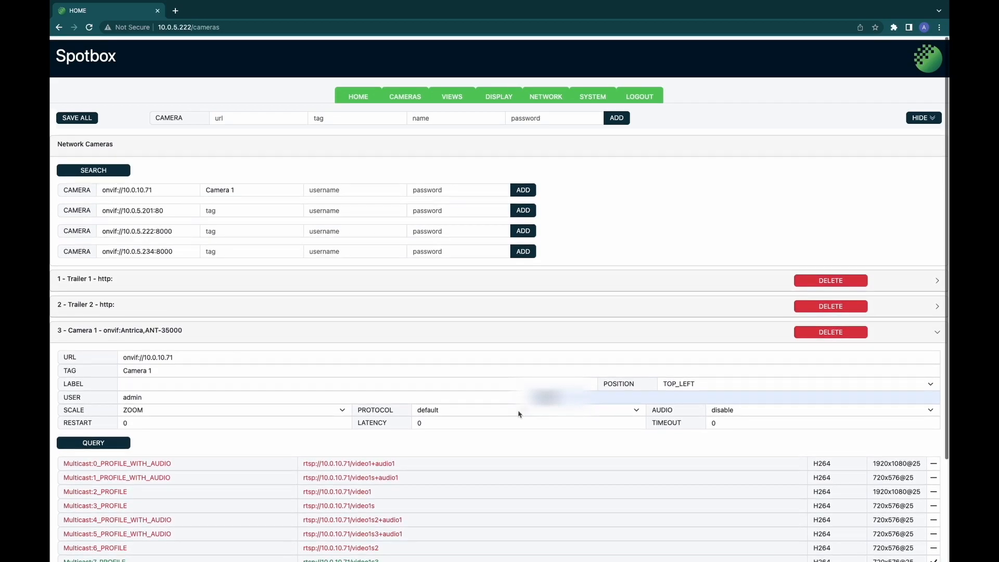
Step: Save all camera settings with Camera 1 included
left_click(79, 119)
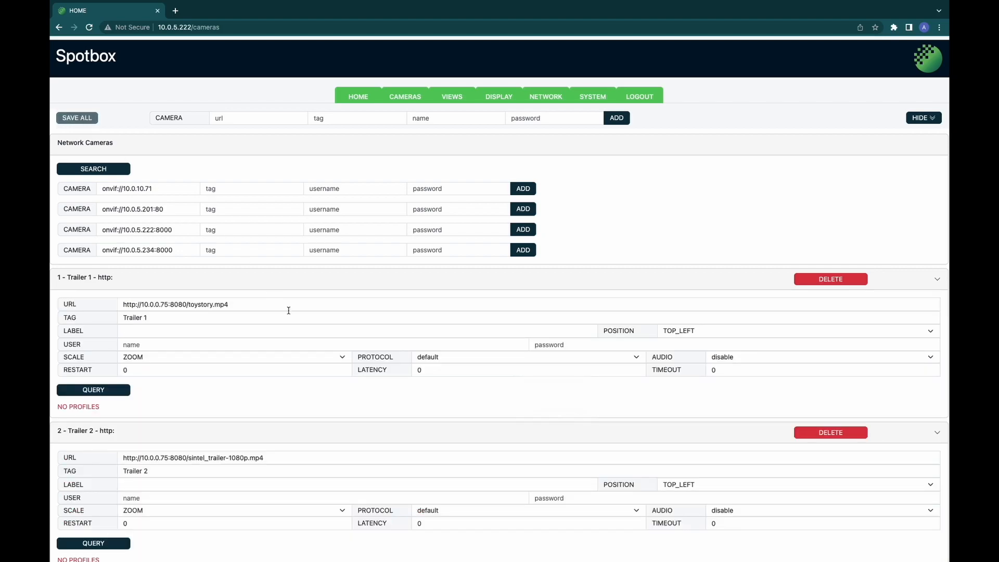
scroll(289, 312, "down", 5)
scroll(289, 314, "down", 2)
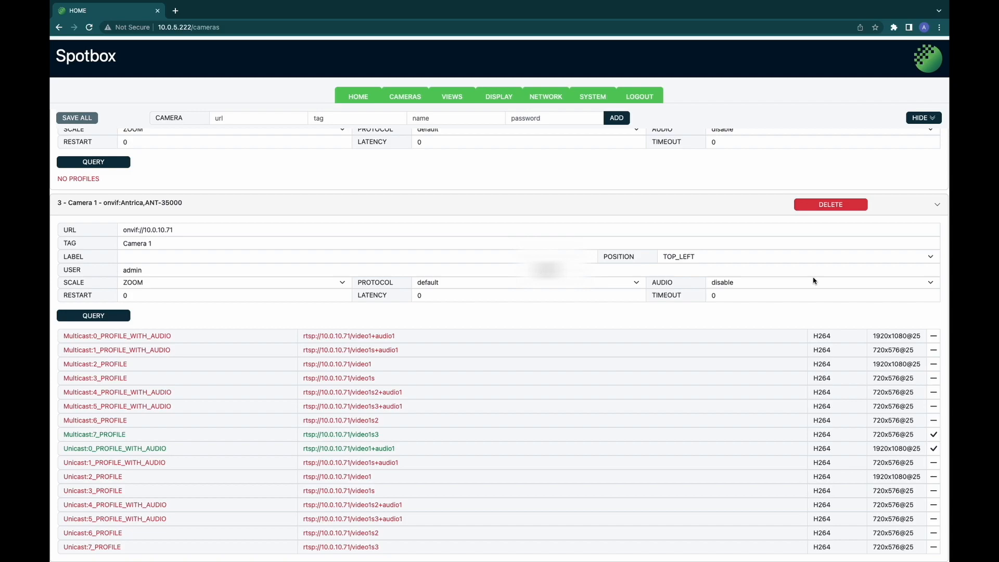
Step: Collapse the Camera 1, Trailer 2 and Trailer 1 panels and hide the camera list
left_click(939, 207)
left_click(937, 398)
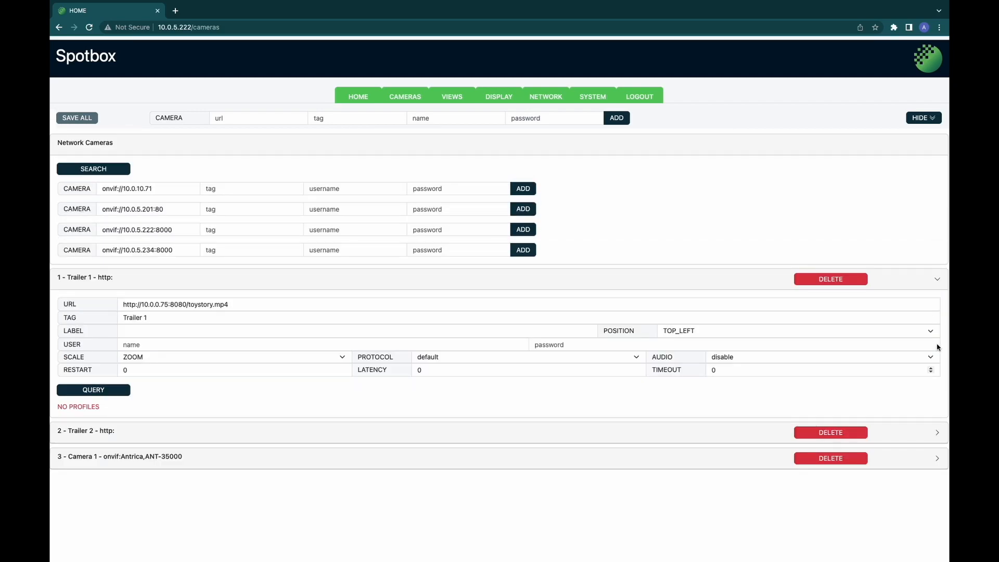
left_click(937, 280)
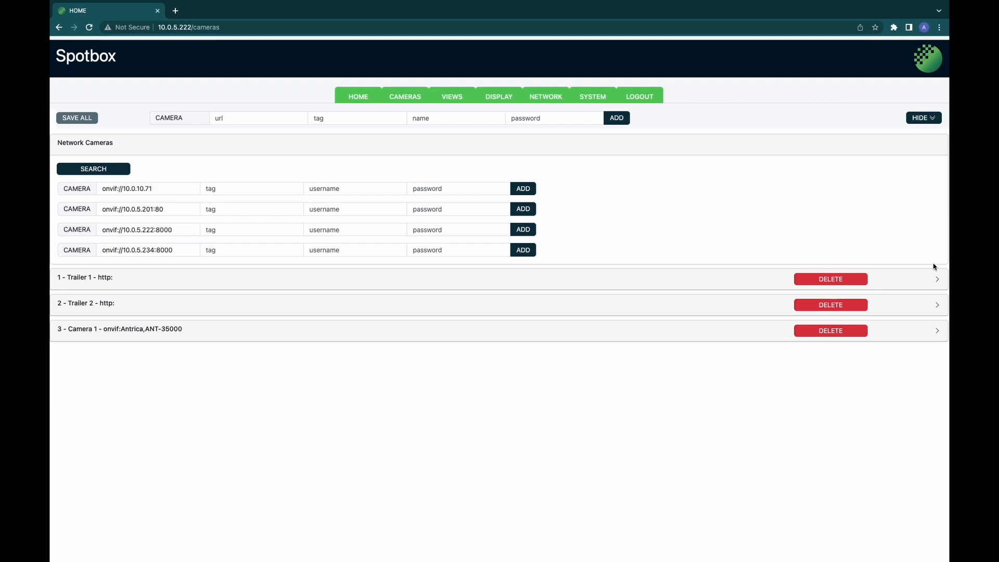
left_click(927, 122)
left_click(927, 121)
left_click(927, 121)
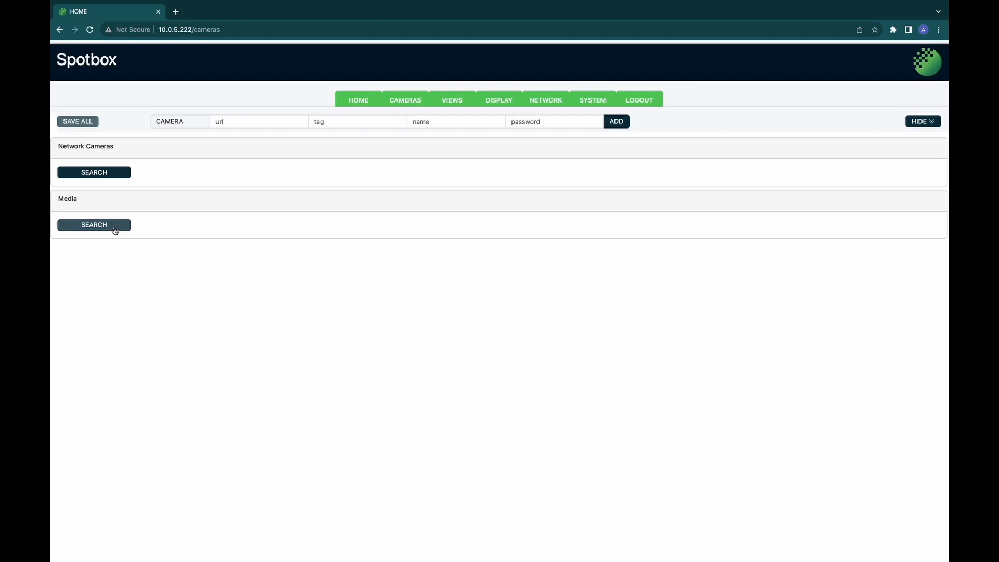
Step: Search the device's media files and add ME_logo.png as a media source
left_click(115, 231)
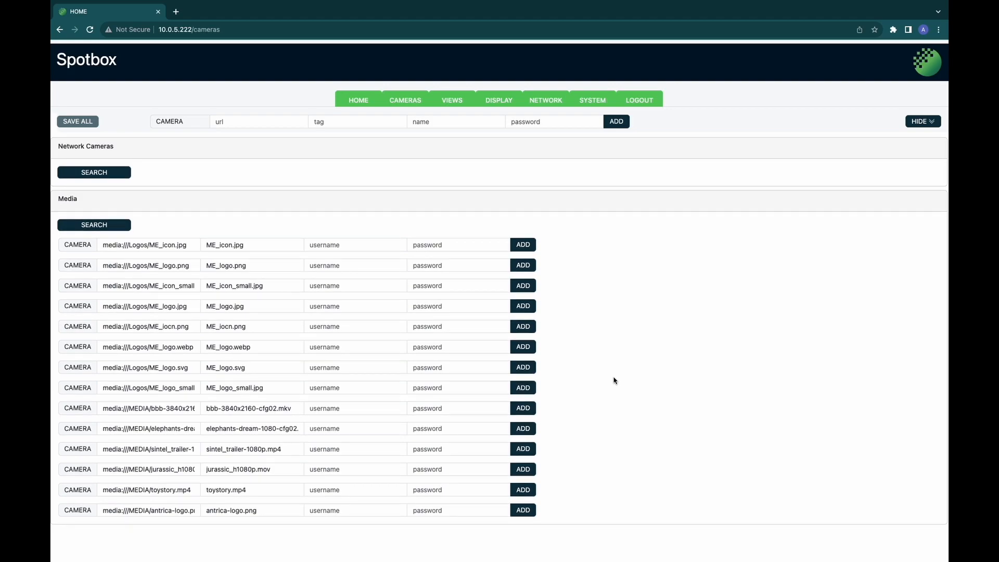
left_click(523, 266)
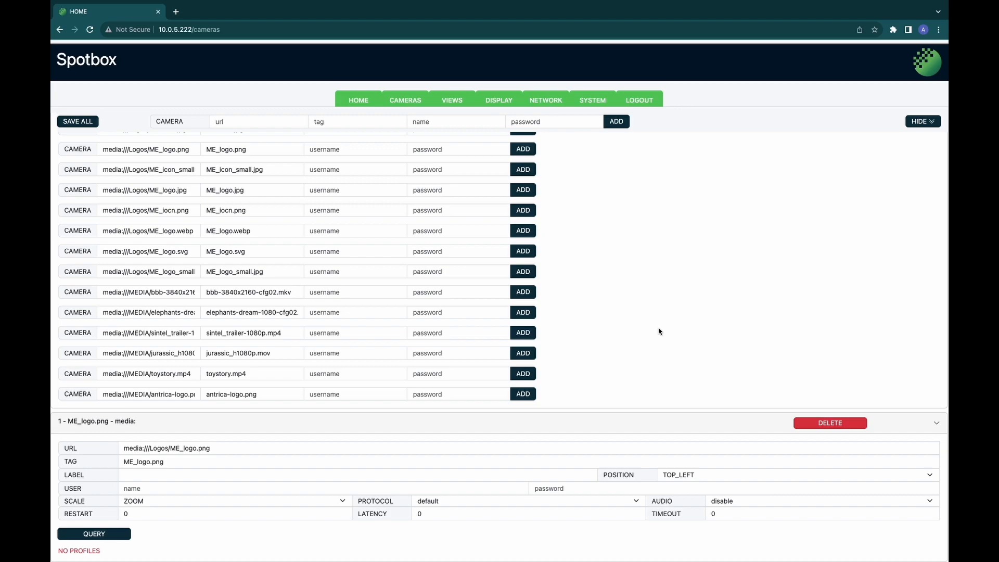
Step: Add elephants-dream-1080-cfg02.mkv and sintel_trailer-1080p.mp4 as media cameras
scroll(659, 332, "up", 5)
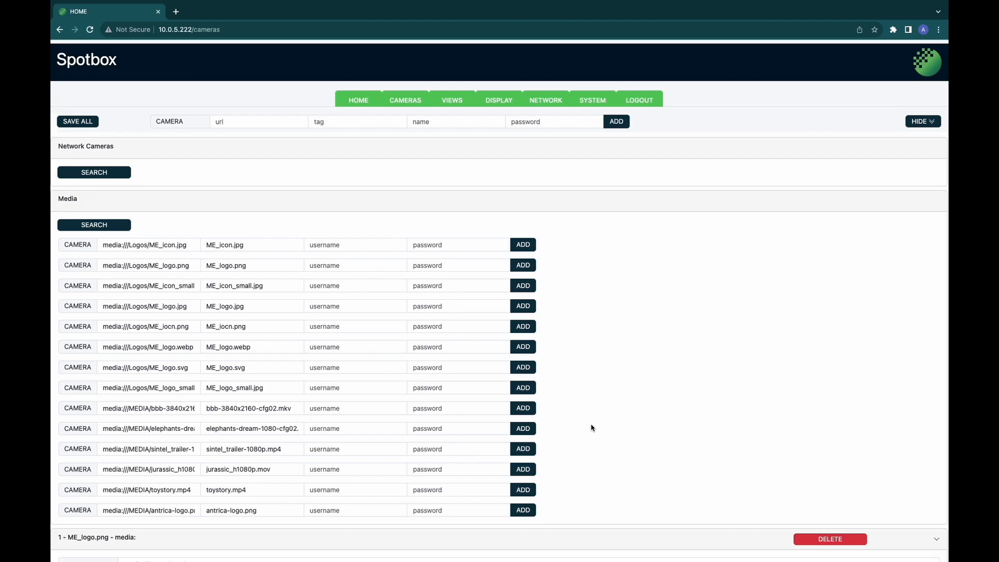
left_click(530, 432)
left_click(532, 452)
Step: Review the new media entries and save all camera settings
scroll(598, 453, "down", 10)
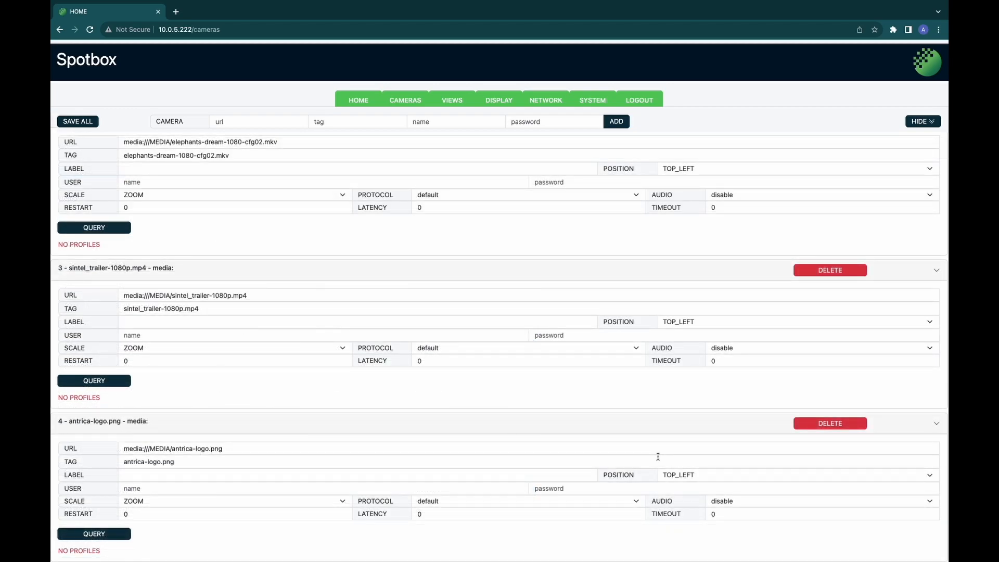
scroll(658, 456, "up", 5)
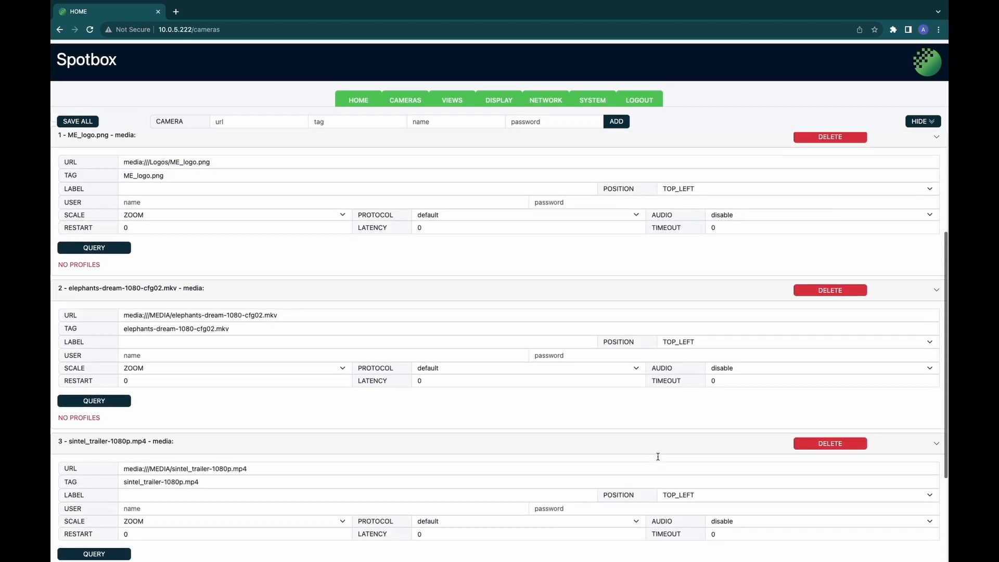
scroll(657, 457, "up", 4)
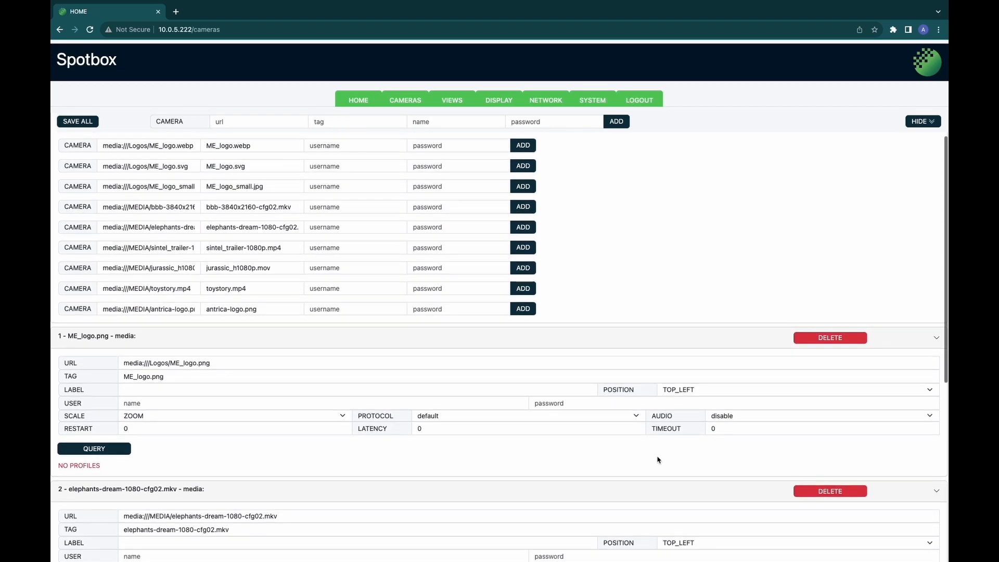
scroll(658, 459, "up", 2)
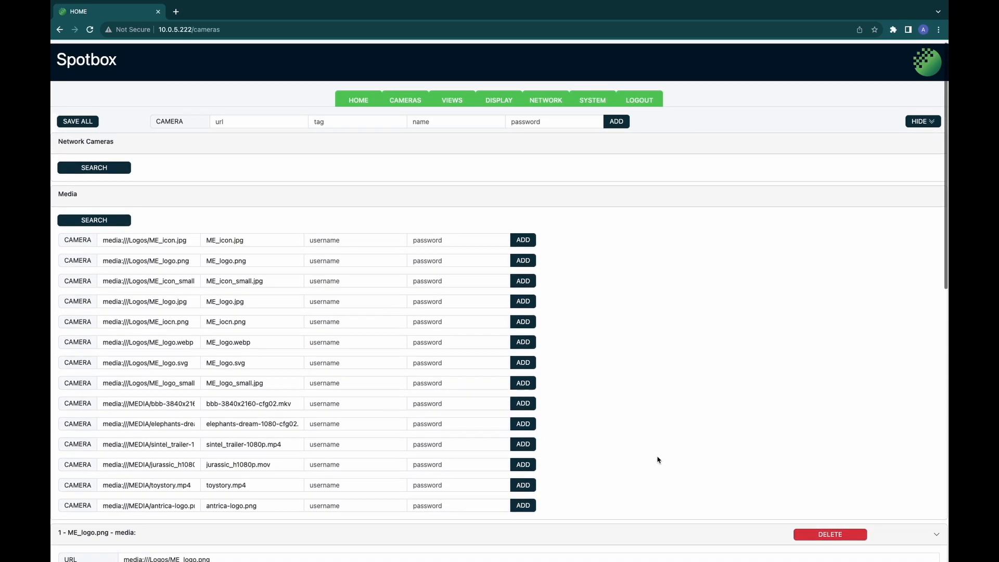
left_click(90, 127)
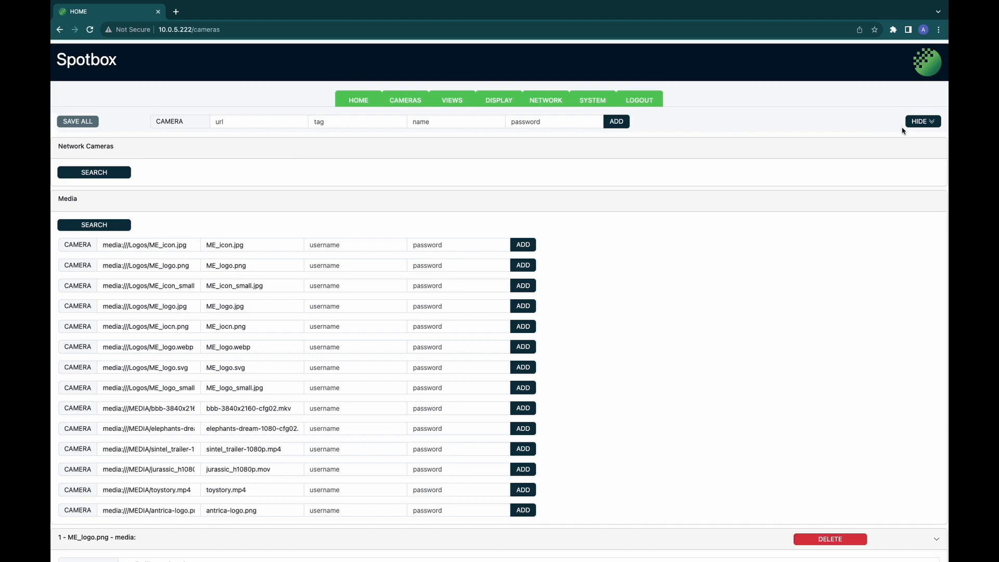
Step: Collapse the camera entries, visit Home, and mark Camera 1 for deletion
left_click(919, 123)
left_click(920, 122)
left_click(920, 123)
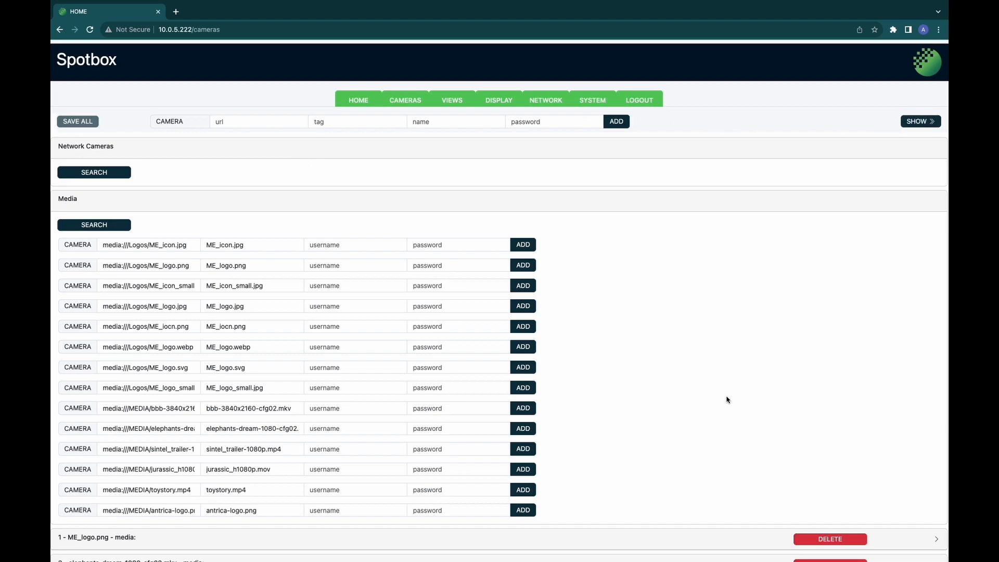
scroll(728, 400, "down", 2)
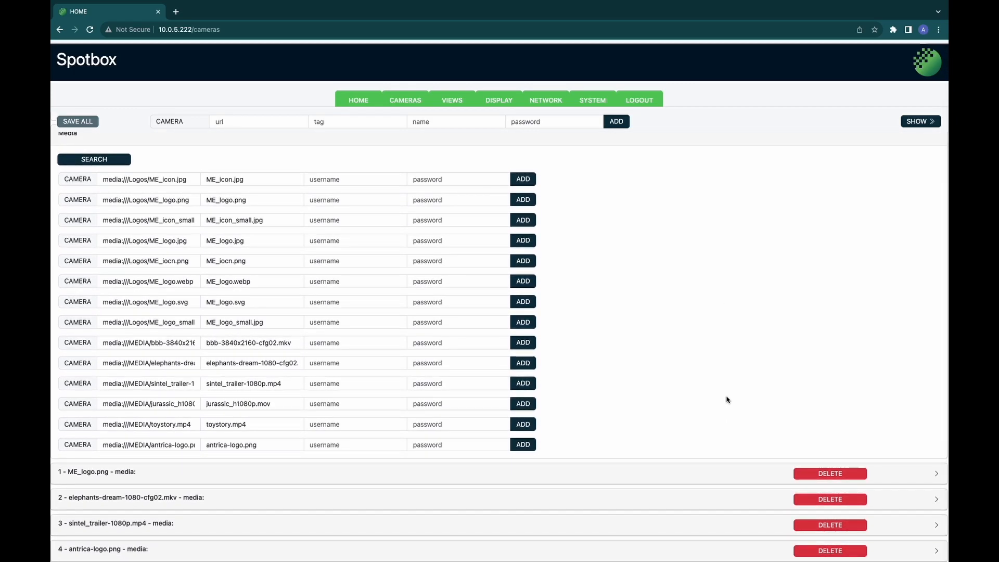
left_click(359, 100)
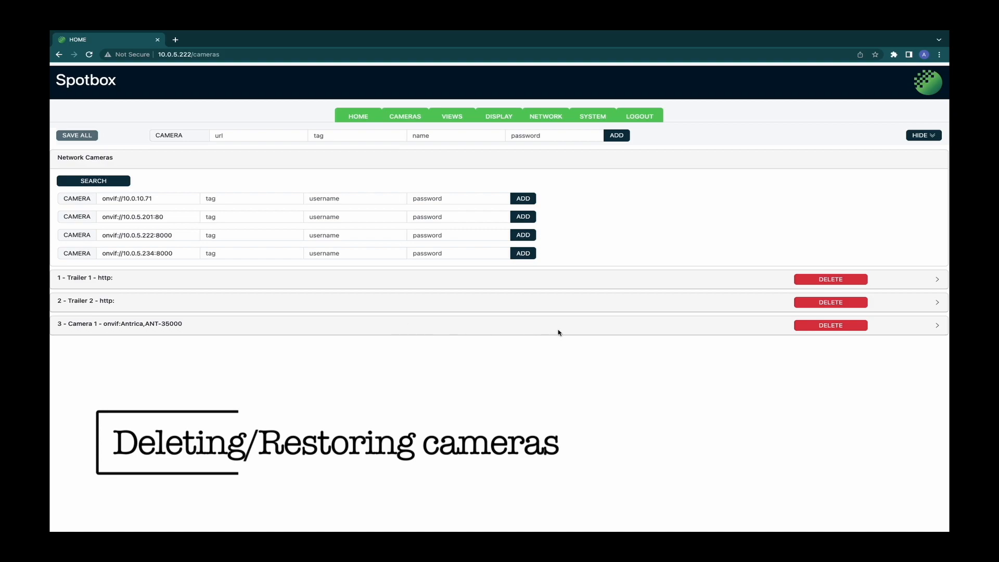
left_click(829, 326)
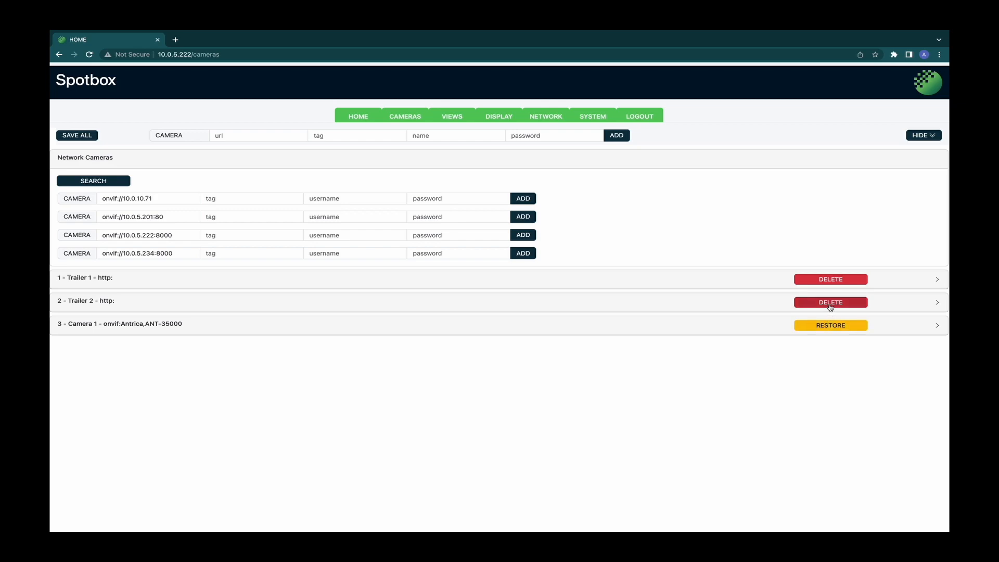
Step: Mark Trailer 2 for deletion, restore Camera 1, and save the camera list
left_click(831, 306)
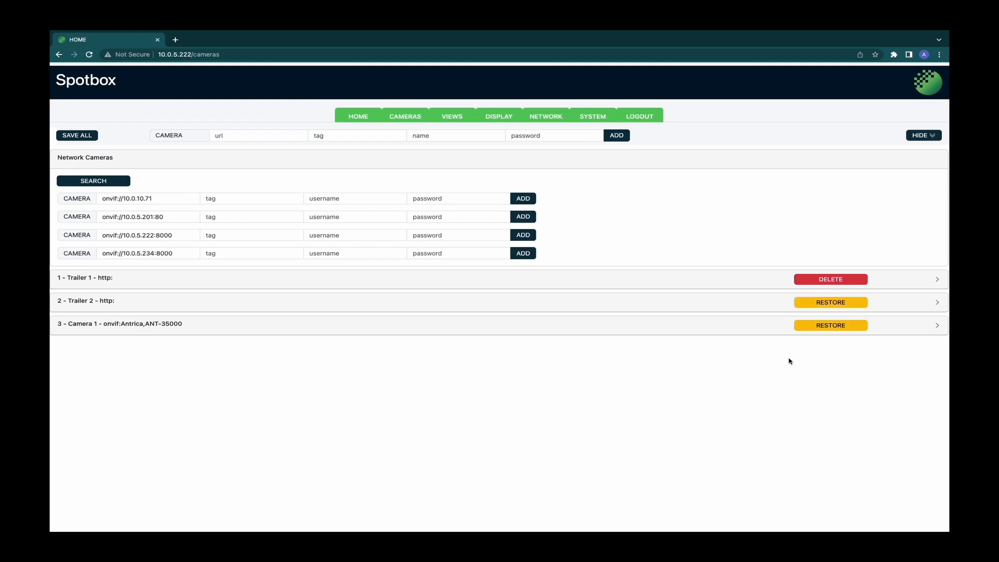
left_click(841, 326)
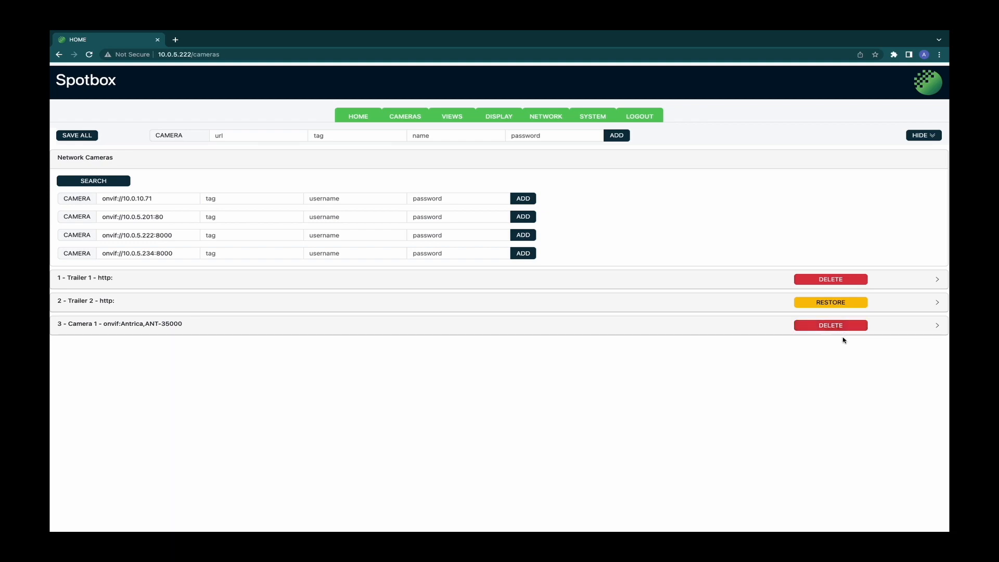
left_click(90, 140)
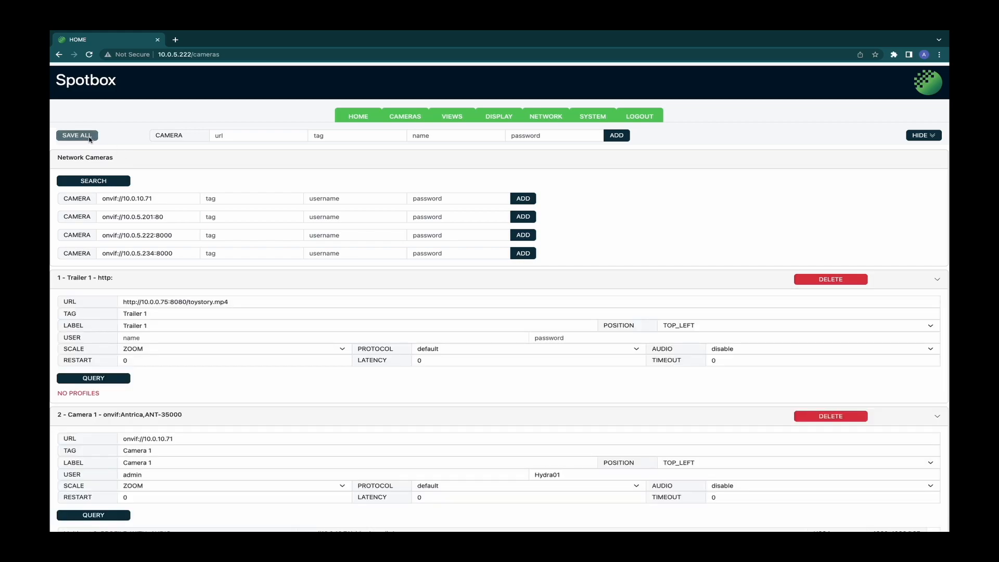
scroll(473, 419, "down", 4)
scroll(472, 425, "up", 4)
Step: Collapse the camera entries and change the GRID 2x2 font size to LARGE
left_click(922, 136)
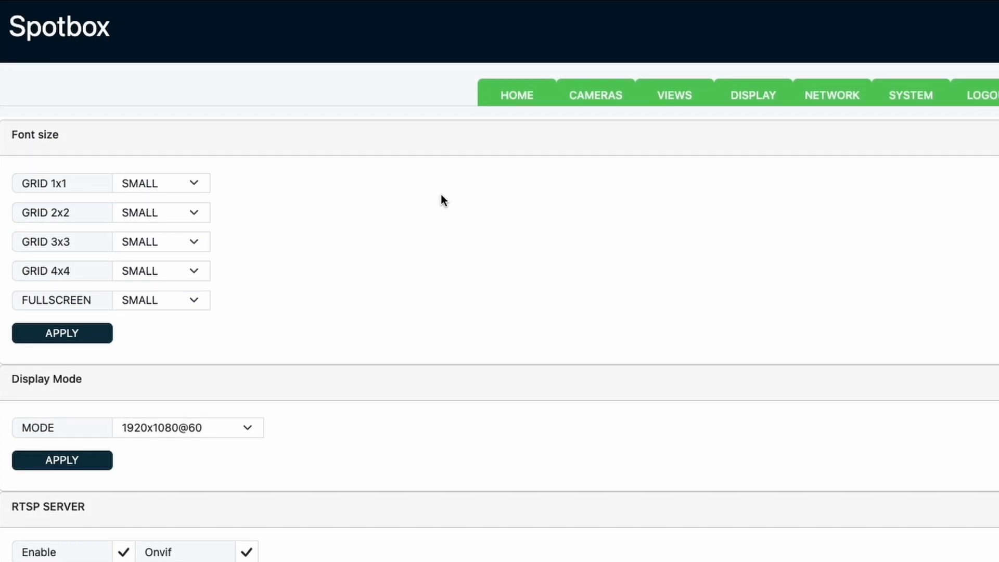
left_click(176, 211)
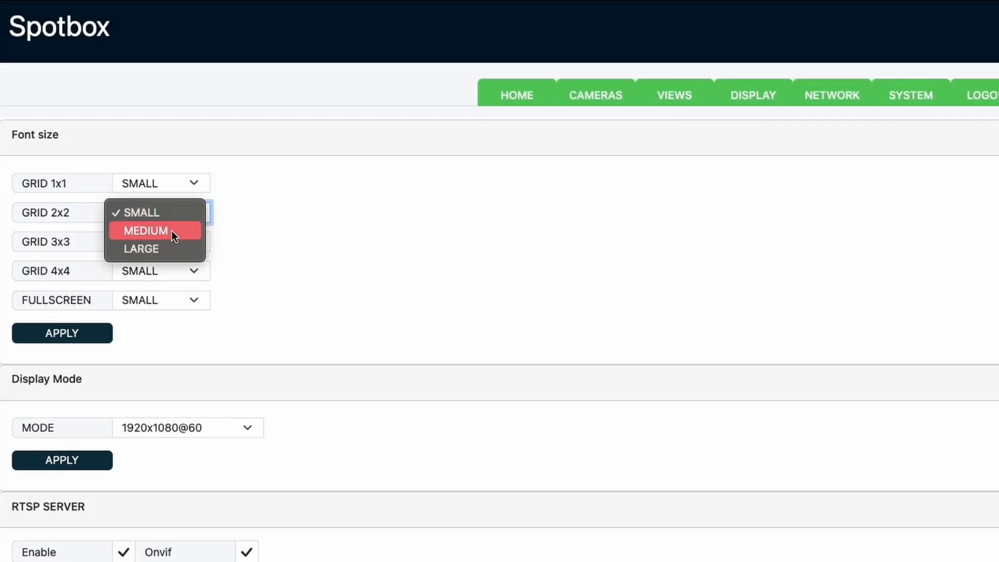
left_click(171, 247)
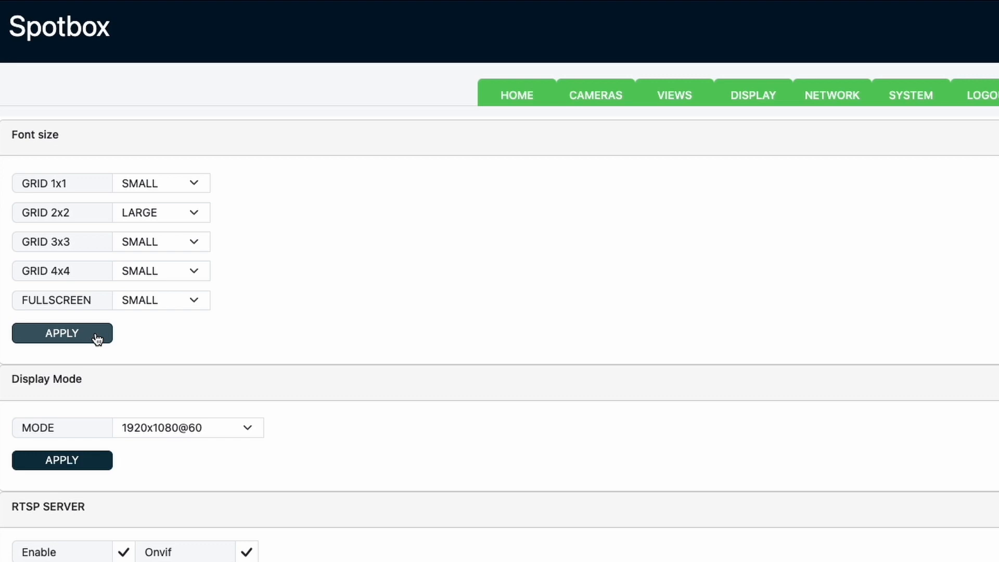
scroll(291, 471, "down", 2)
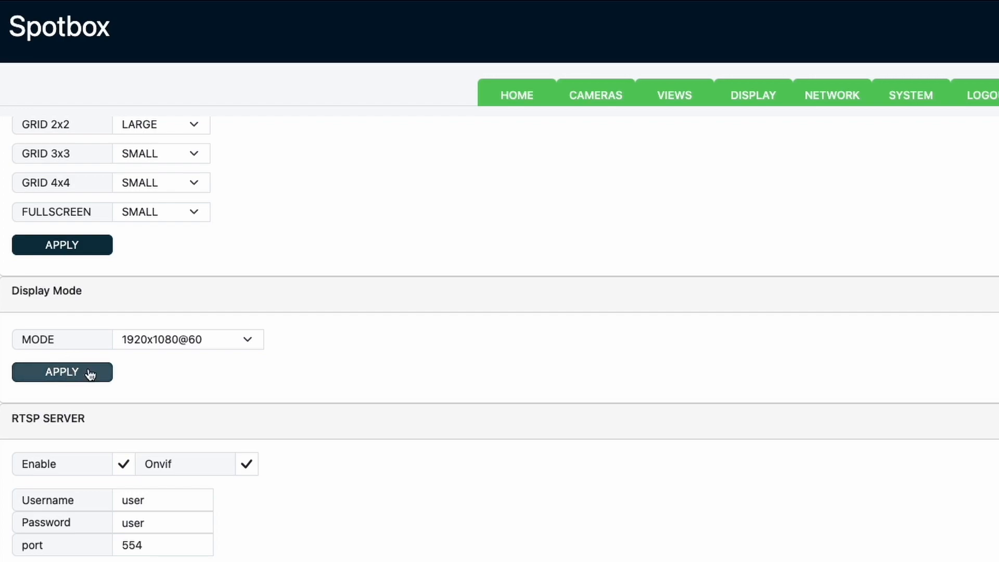
left_click(167, 345)
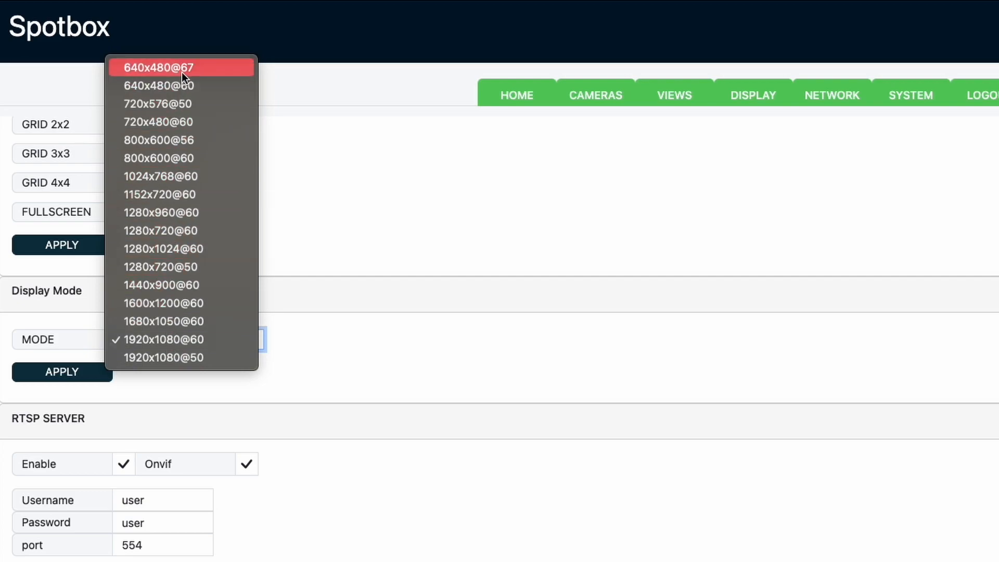
left_click(192, 339)
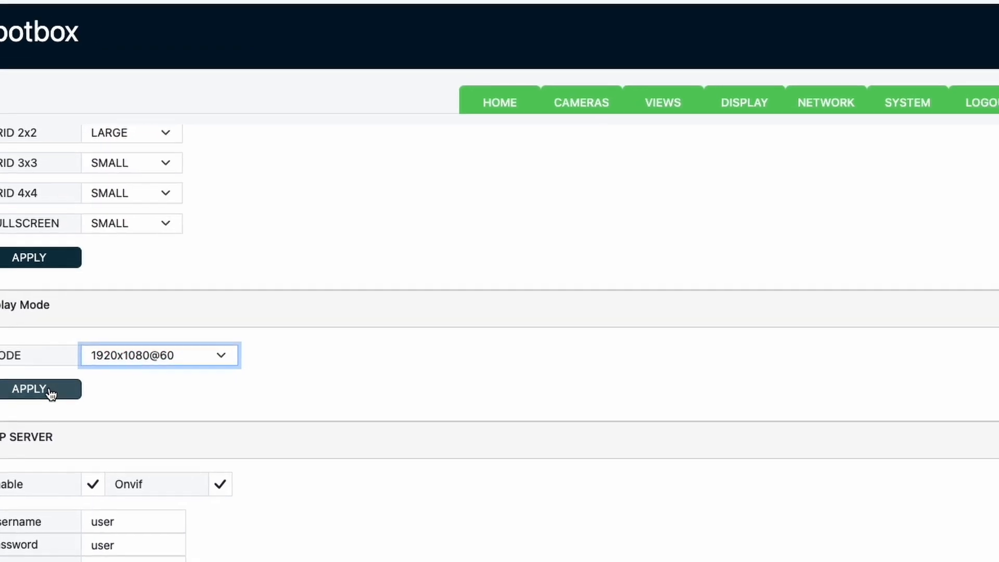
left_click(52, 389)
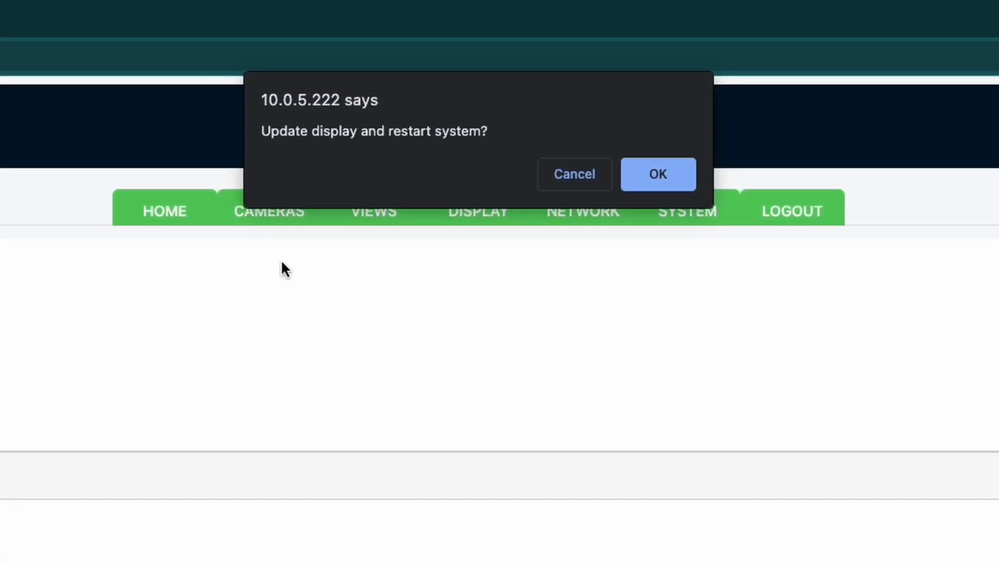
left_click(572, 182)
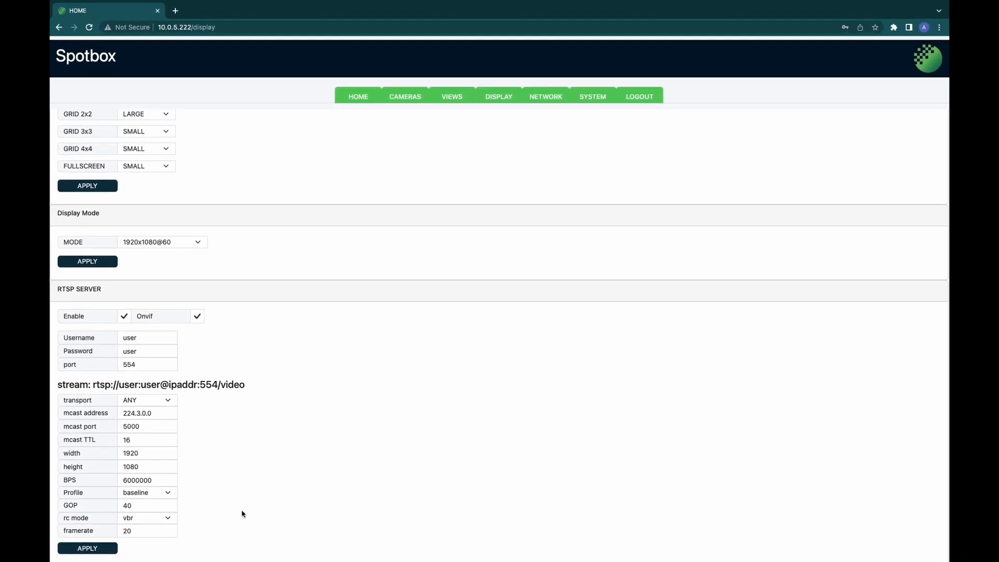
scroll(242, 515, "down", 1)
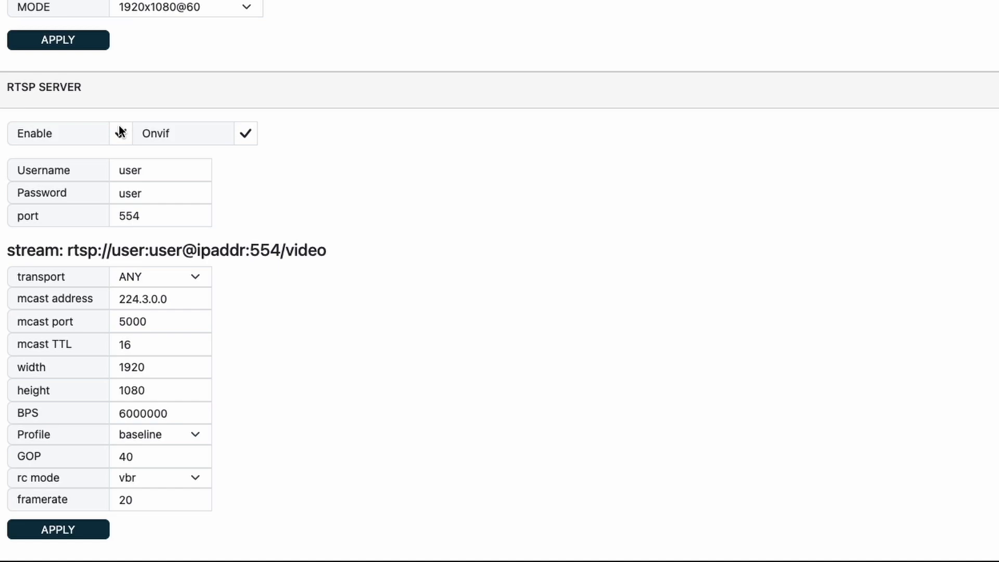
left_click(118, 133)
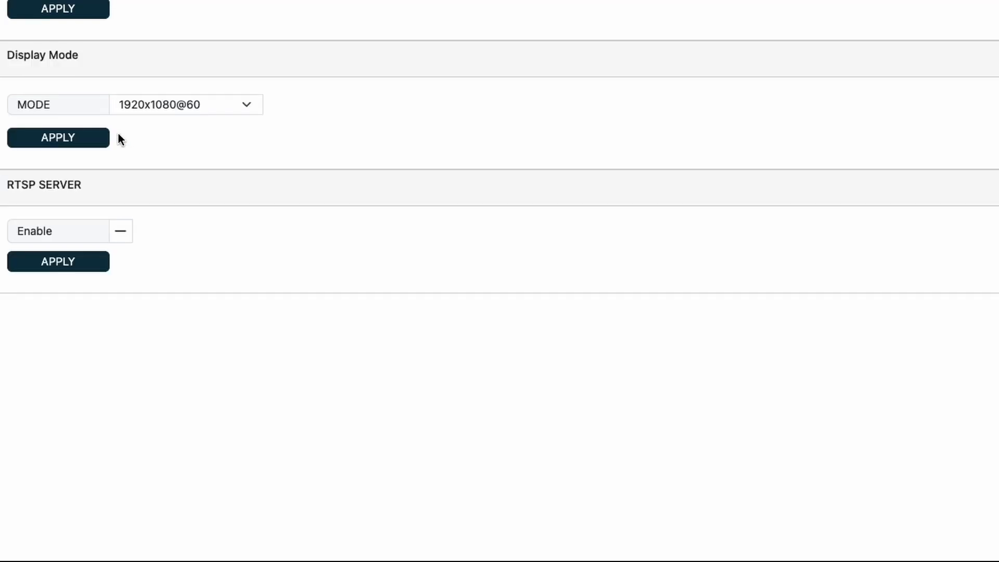
left_click(122, 231)
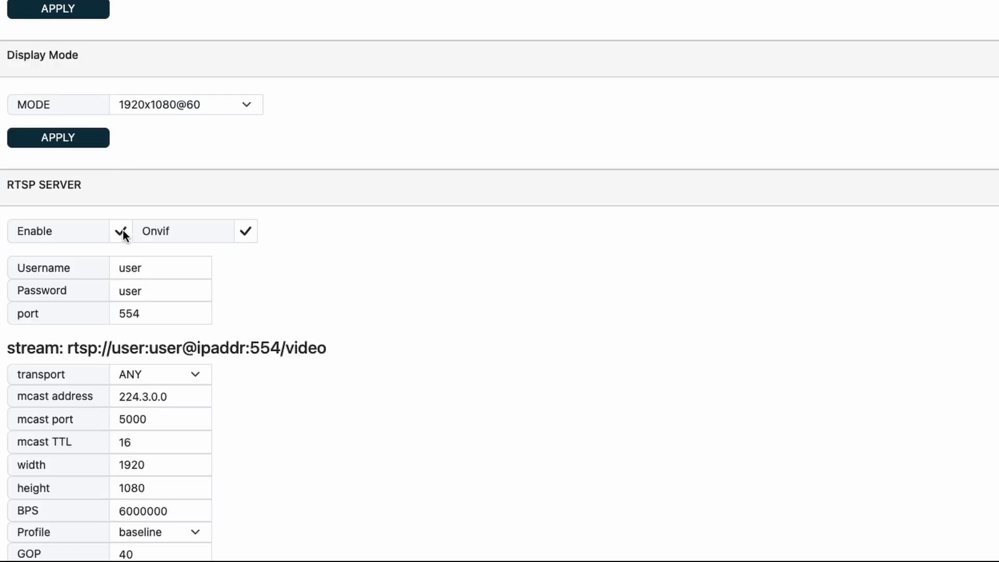
scroll(248, 440, "down", 2)
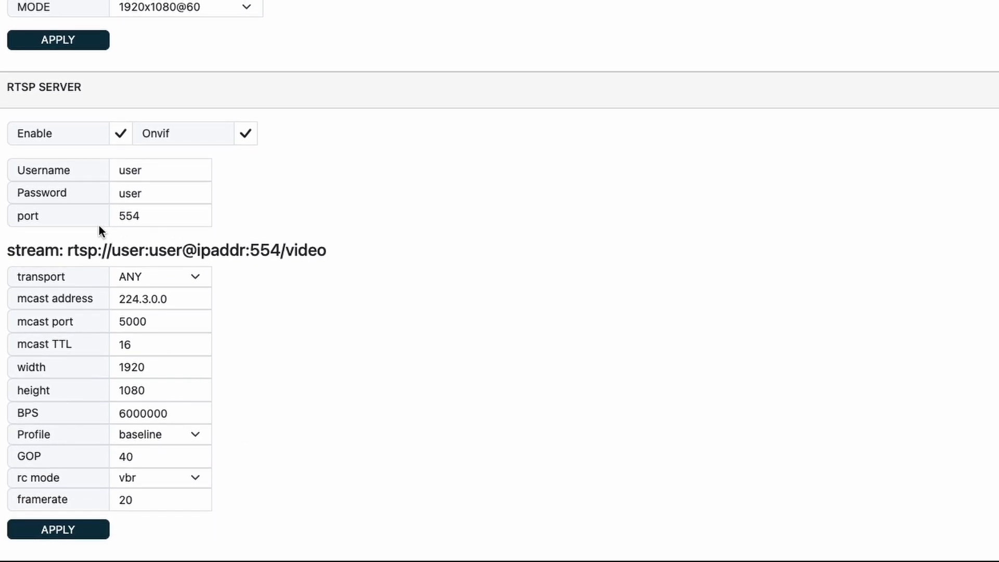
left_click_drag(68, 250, 328, 258)
key("super+c")
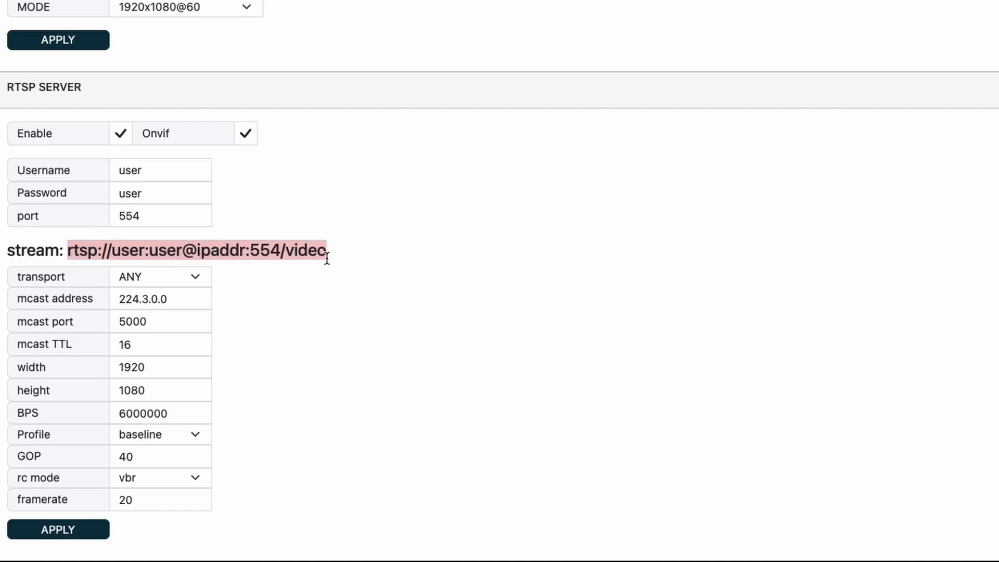
left_click(379, 254)
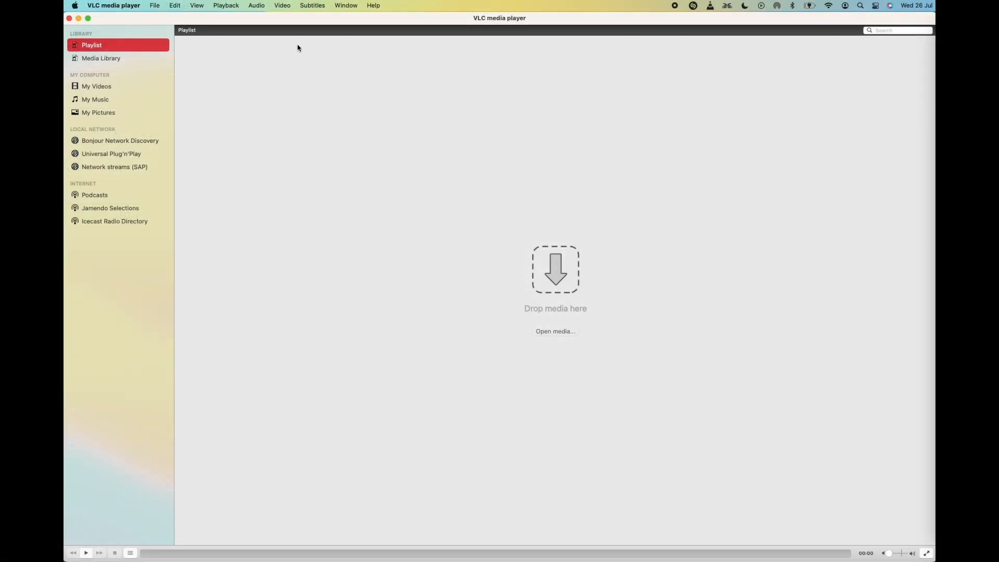
Step: Open the network stream rtsp://10.0.5.222:554/video in VLC, replacing the ipaddr placeholder
left_click(161, 7)
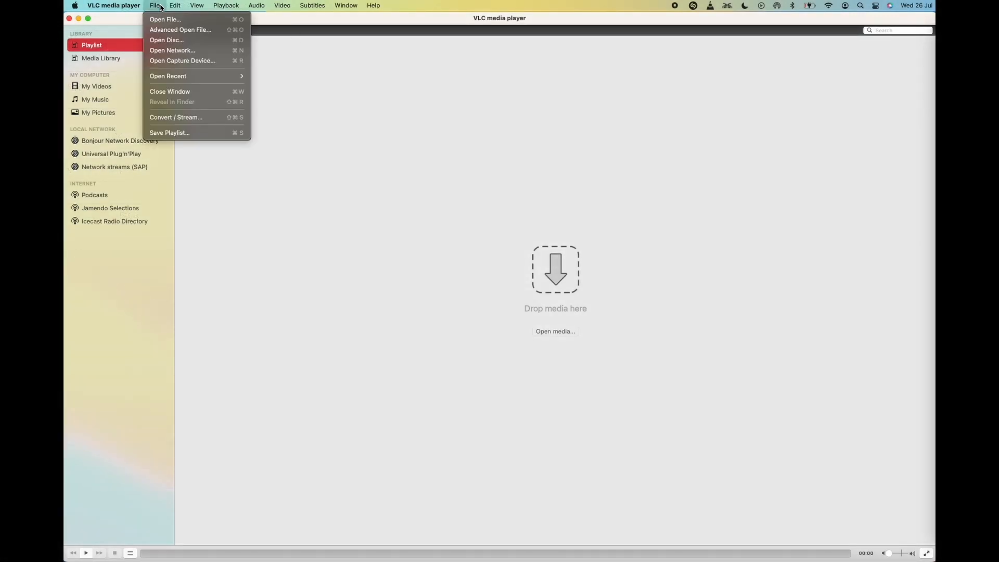
left_click(174, 53)
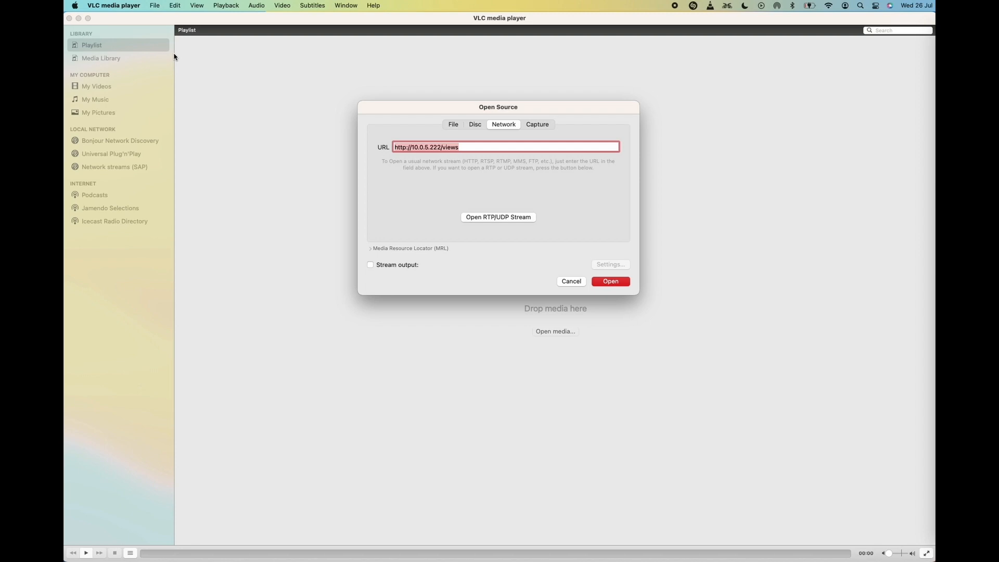
key("super+v")
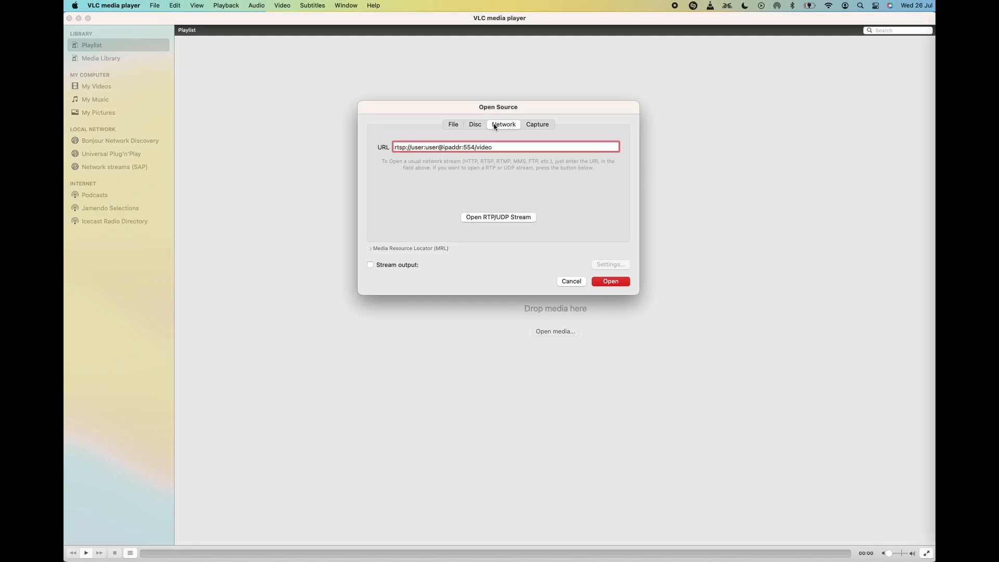
left_click_drag(444, 148, 461, 148)
key("BackSpace")
type("10.0.5.222")
left_click(604, 282)
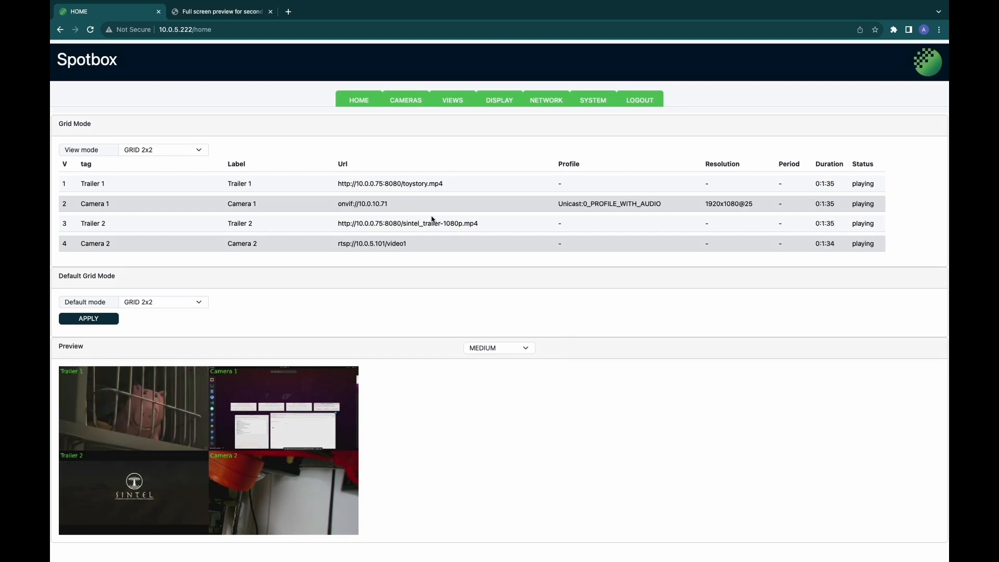
Step: Switch the view mode to GRID 1x1, then to Trailer 1 fullscreen
left_click(201, 151)
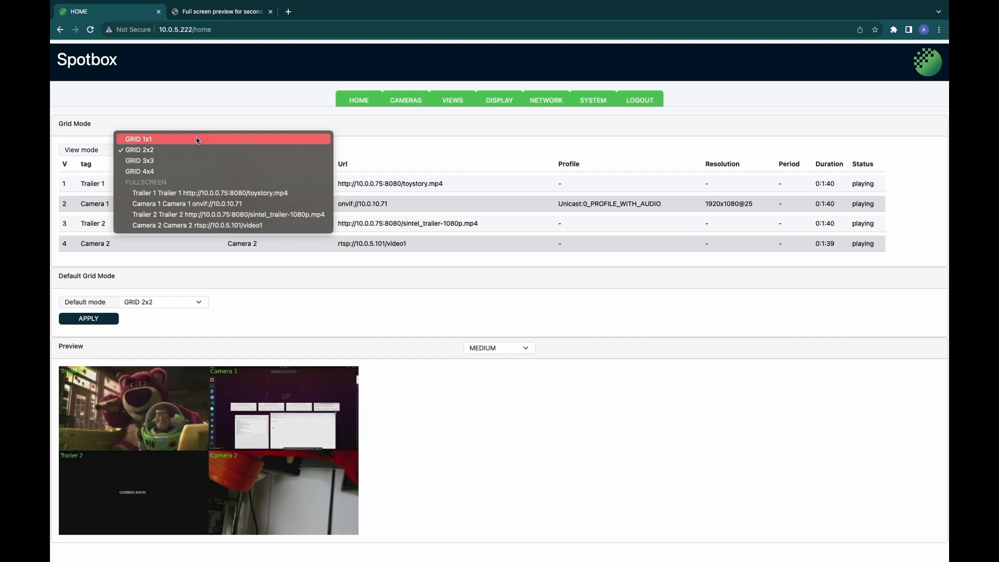
left_click(196, 138)
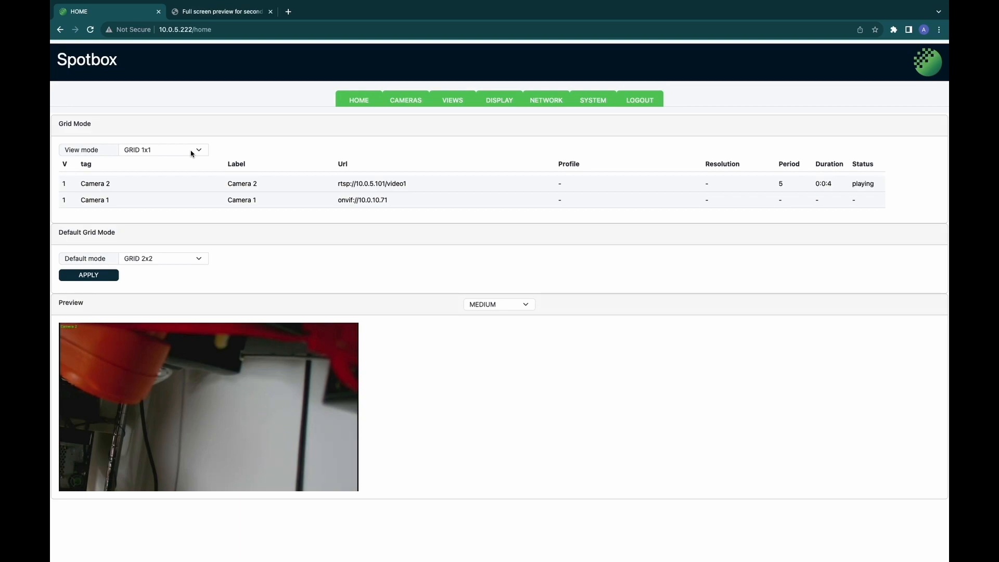
left_click(192, 152)
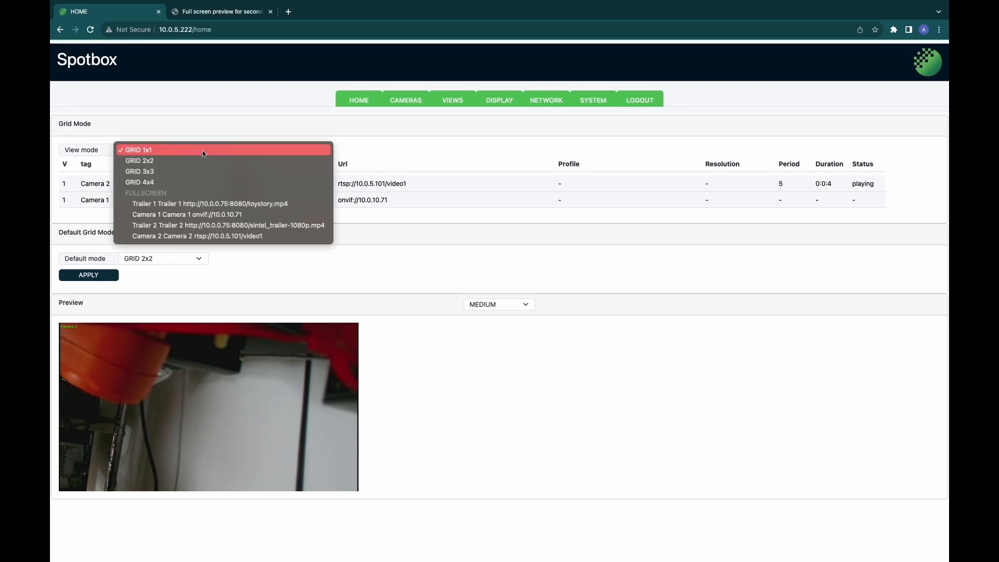
left_click(236, 207)
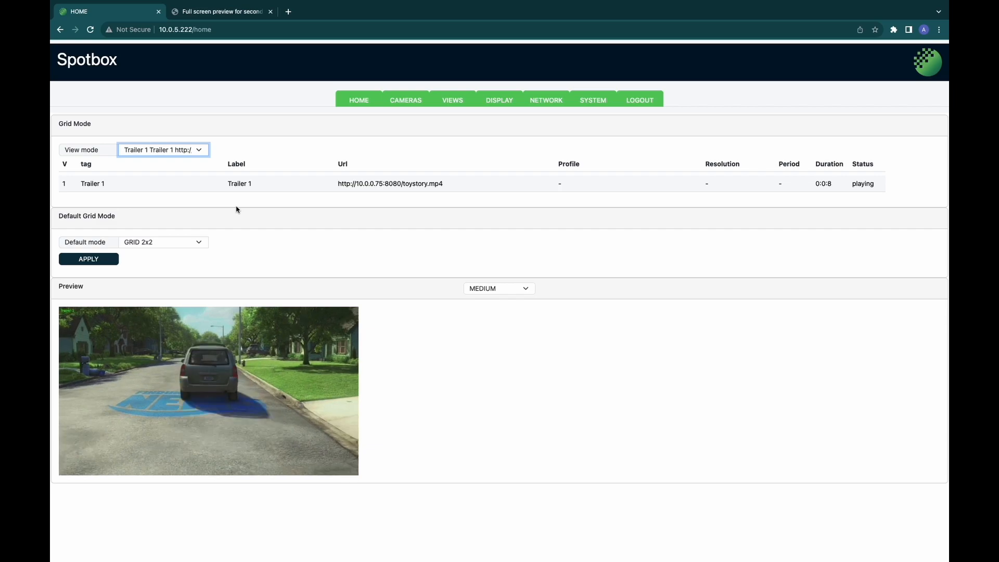
left_click(246, 259)
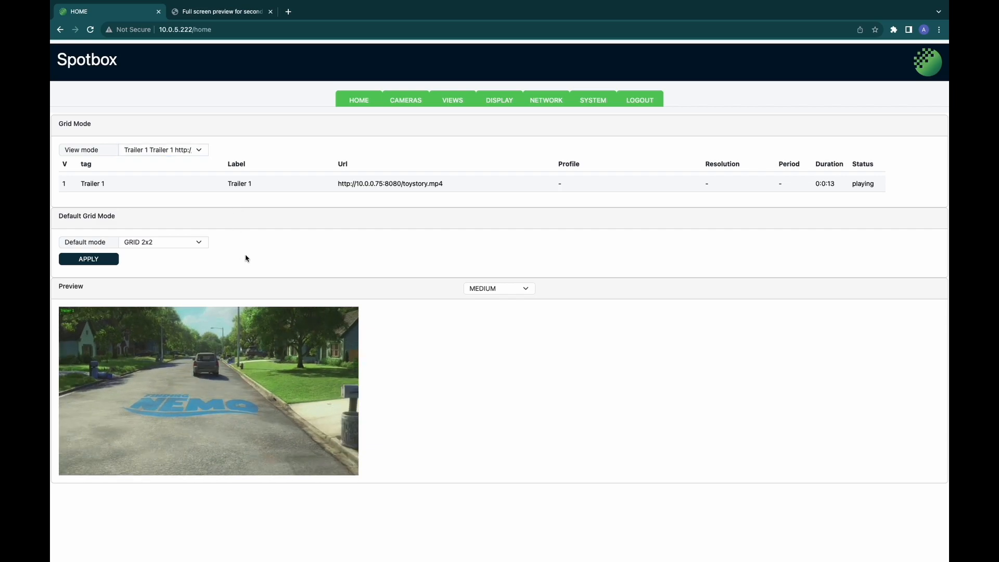
left_click(192, 242)
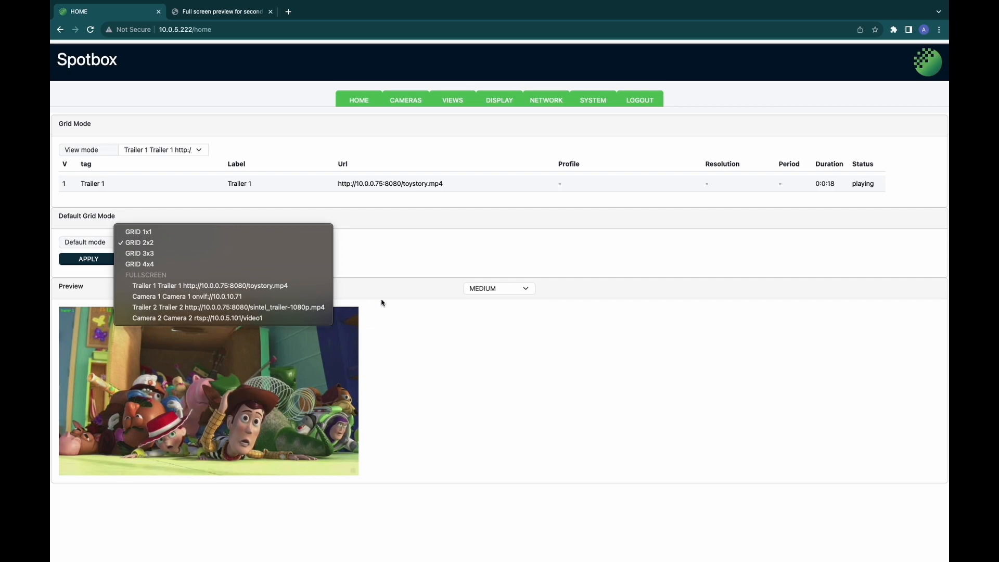
Step: Leave the default grid at GRID 2x2 and set the preview size to LARGE after trying SMALL
left_click(382, 267)
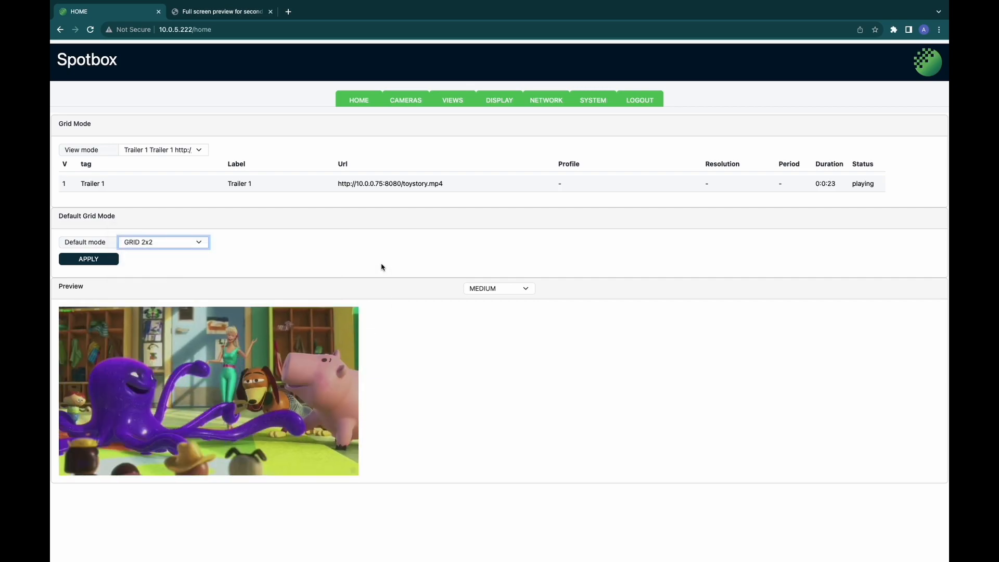
left_click(476, 290)
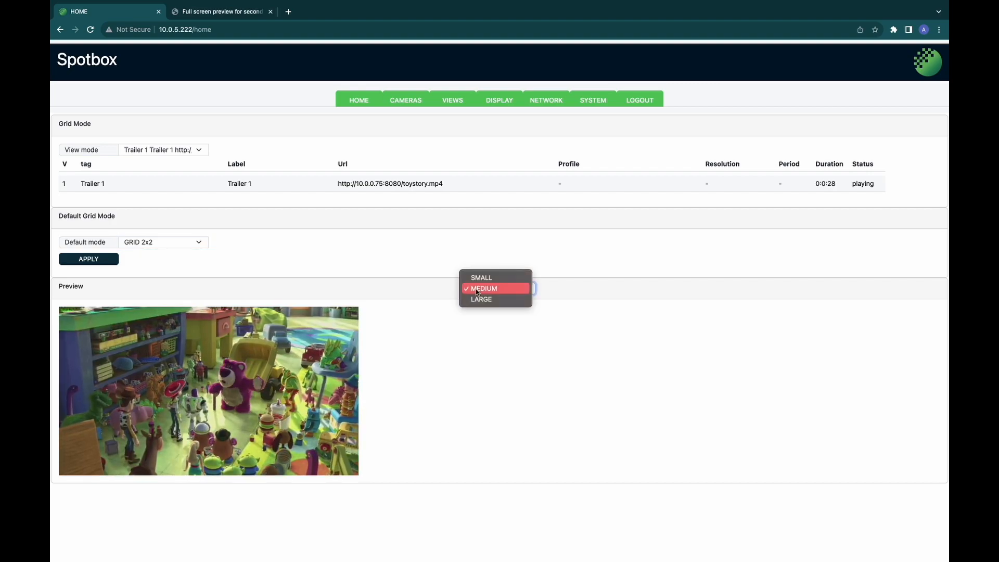
left_click(479, 279)
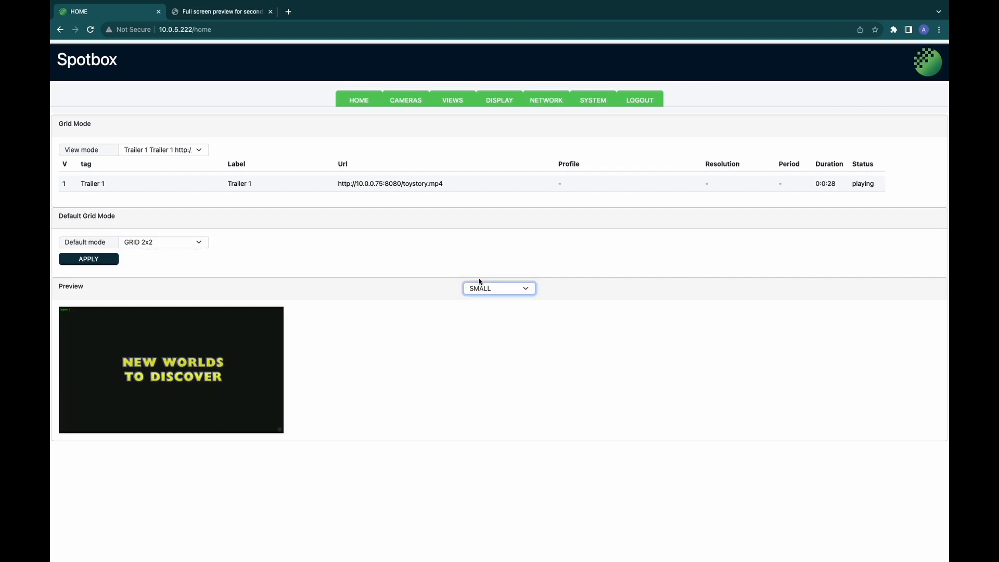
left_click(480, 287)
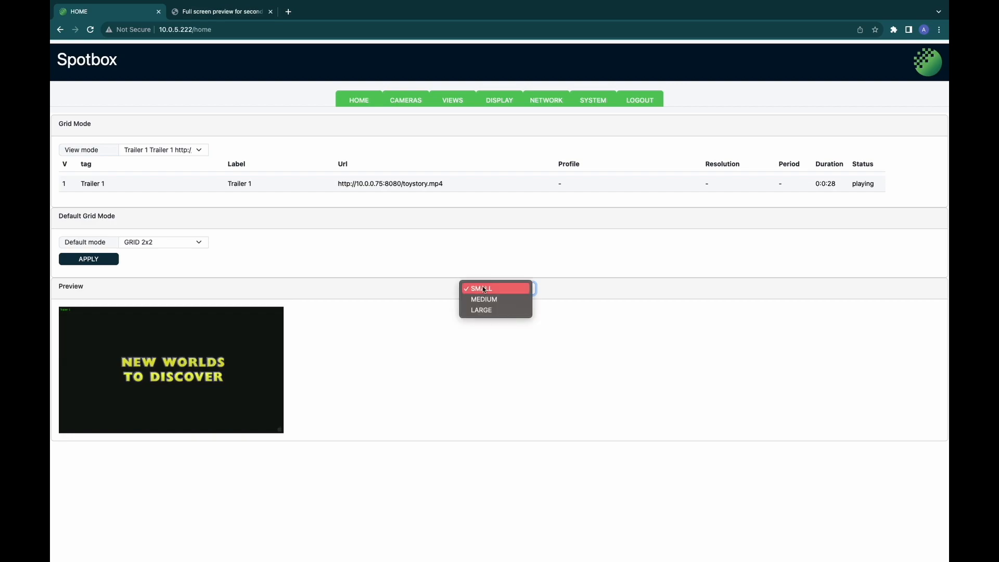
left_click(485, 311)
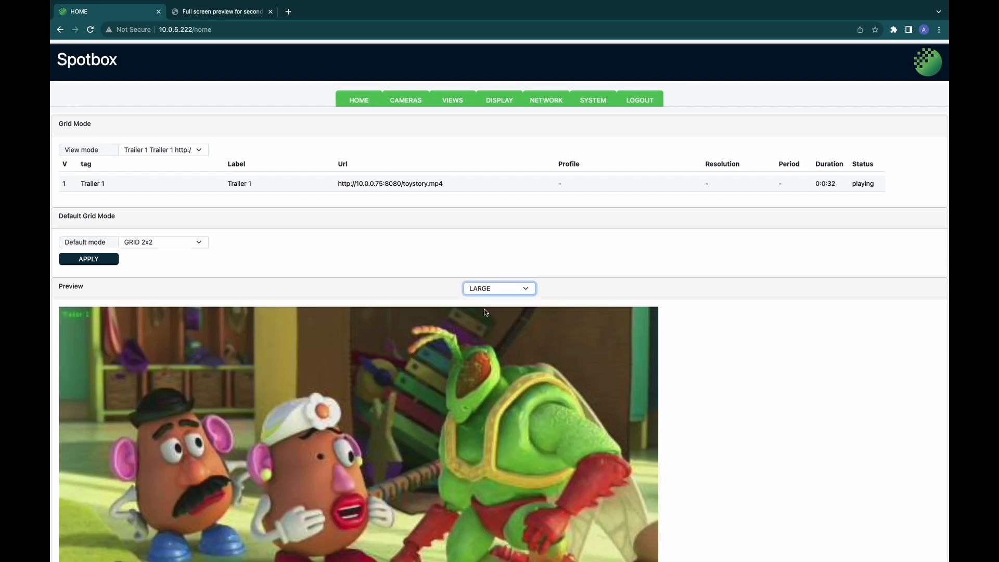
scroll(485, 312, "down", 2)
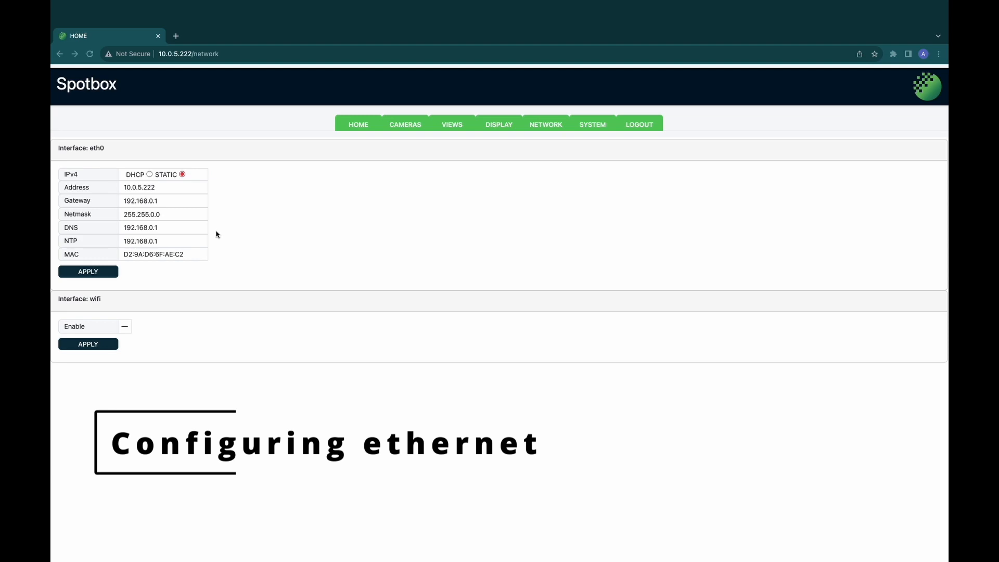
Step: Apply the static eth0 settings for 10.0.5.222, log back in with the account password, and reopen Network
left_click(98, 272)
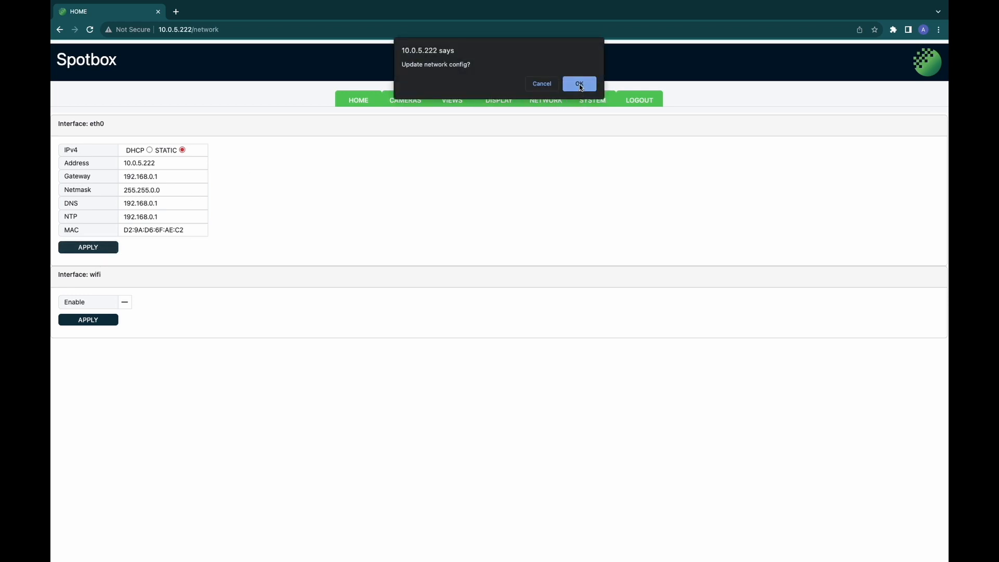
left_click(580, 84)
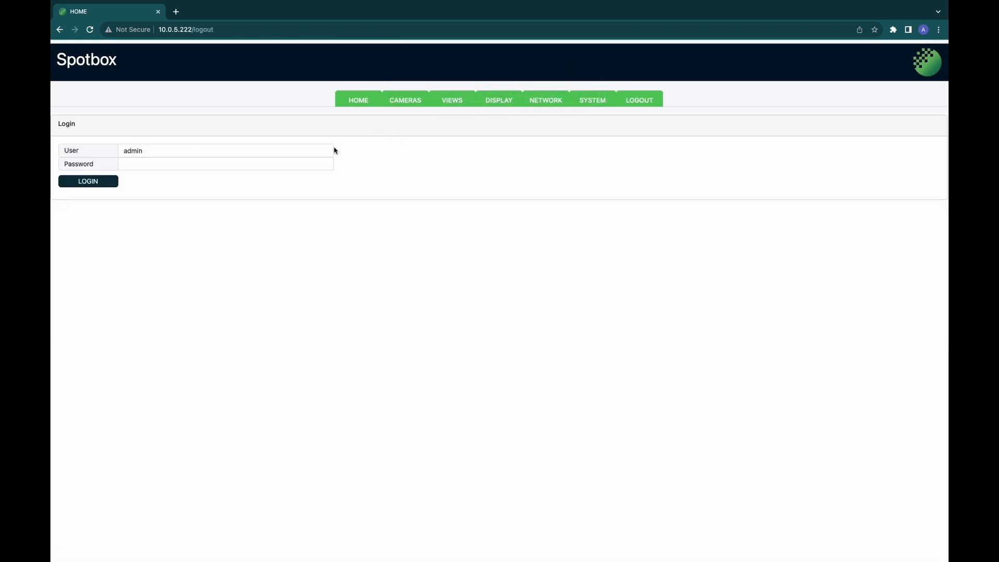
left_click(308, 162)
type("admin")
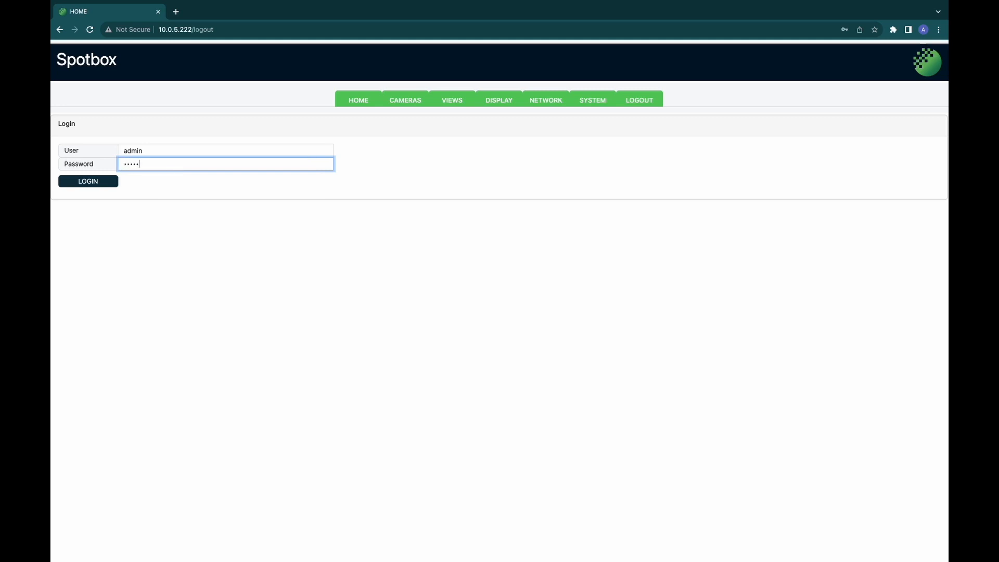
left_click(90, 186)
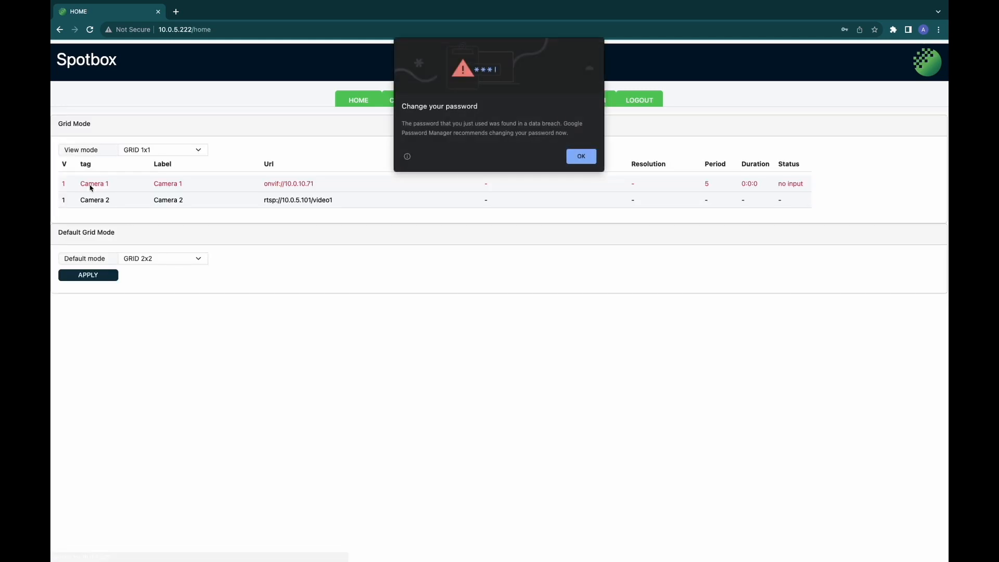
left_click(580, 157)
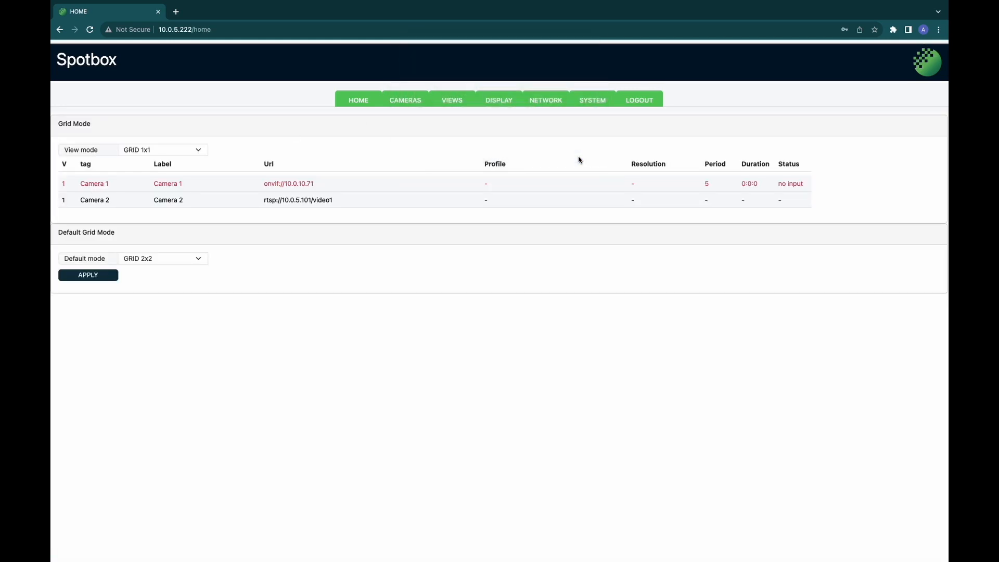
left_click(547, 102)
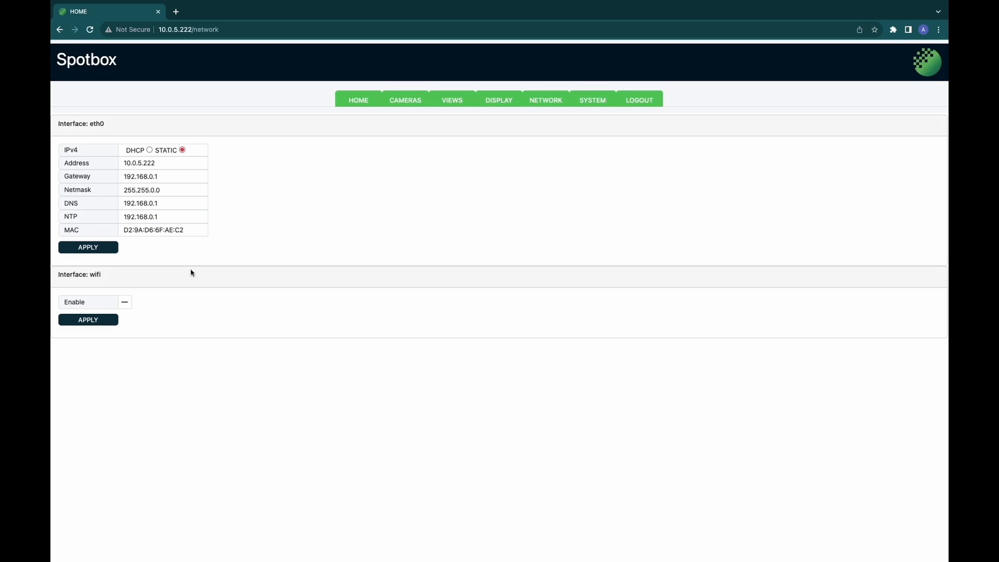
Step: Enable wifi, clear the SSID field and scan for nearby networks
left_click(126, 303)
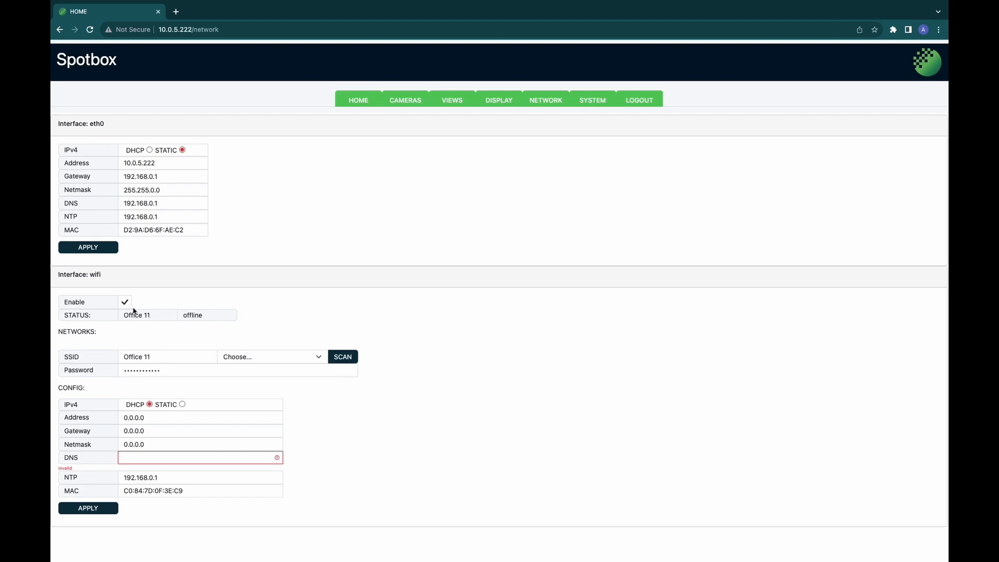
double_click(158, 357)
triple_click(157, 358)
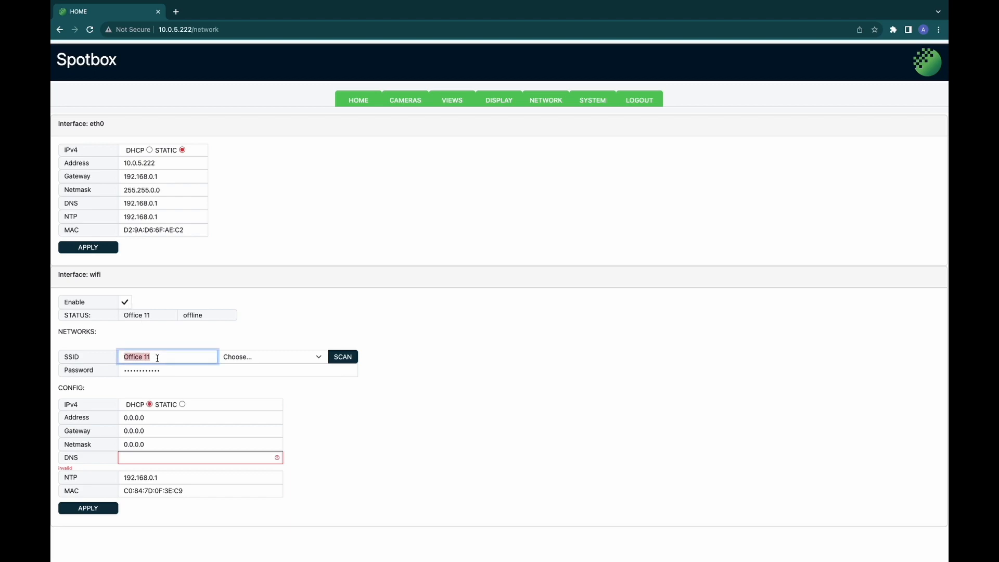
key("BackSpace")
left_click(338, 441)
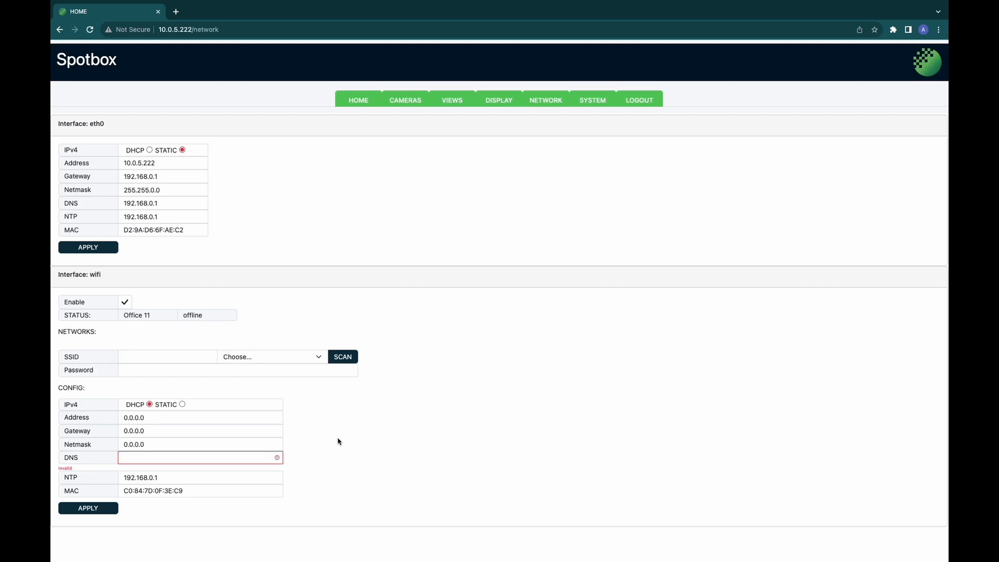
left_click(347, 359)
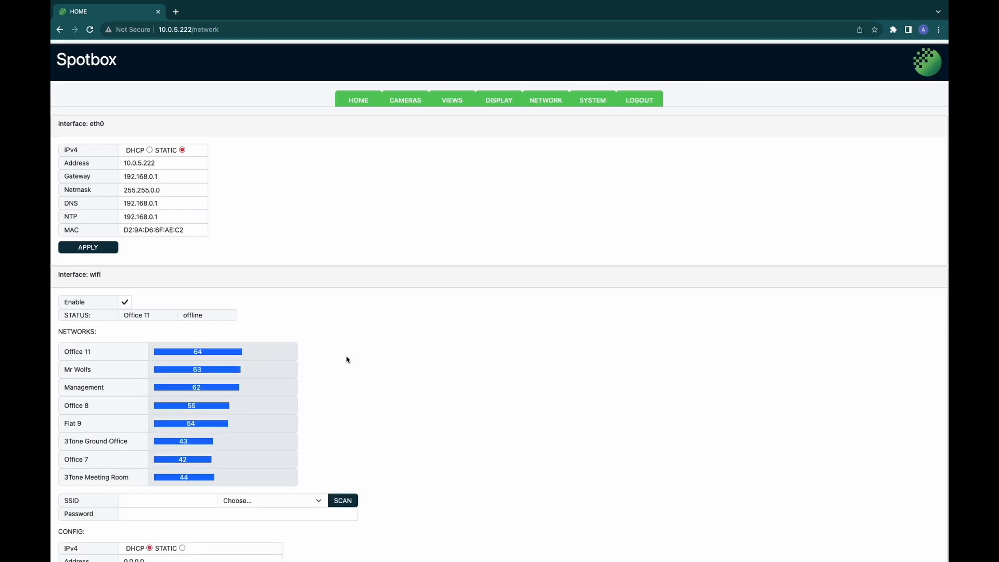
scroll(347, 359, "down", 3)
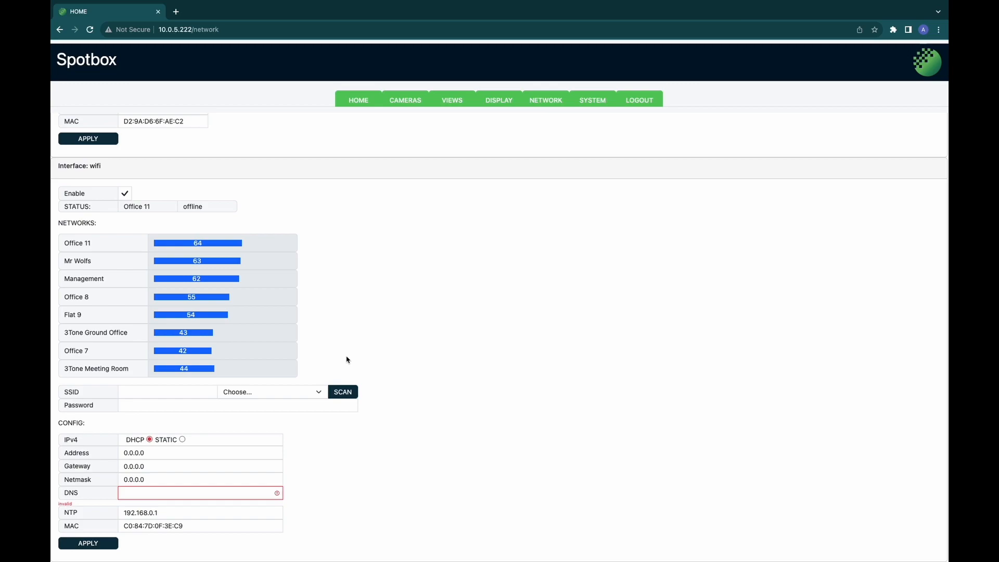
Step: Select Office 11 from the found networks and apply the wifi config
left_click(262, 393)
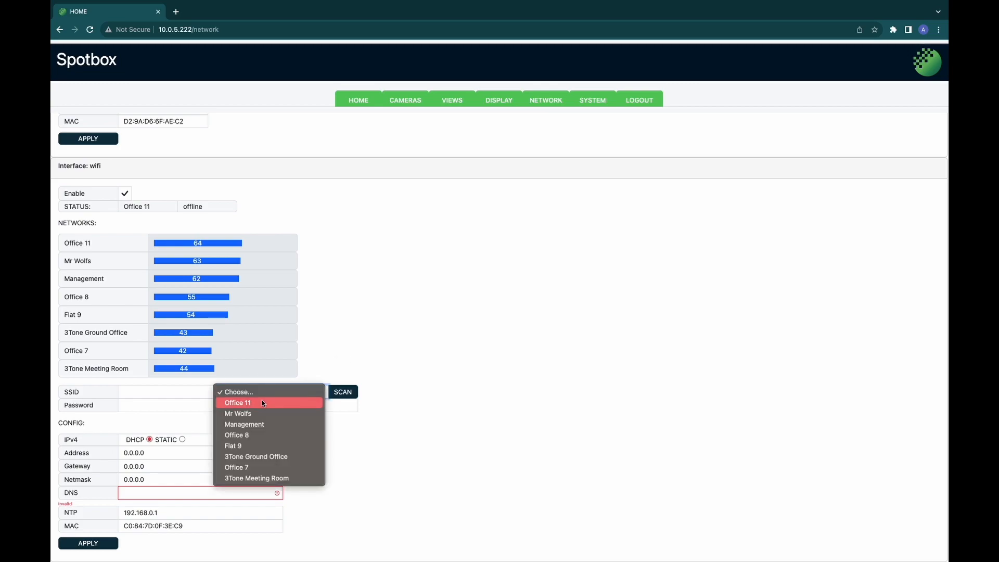
left_click(263, 402)
left_click(333, 444)
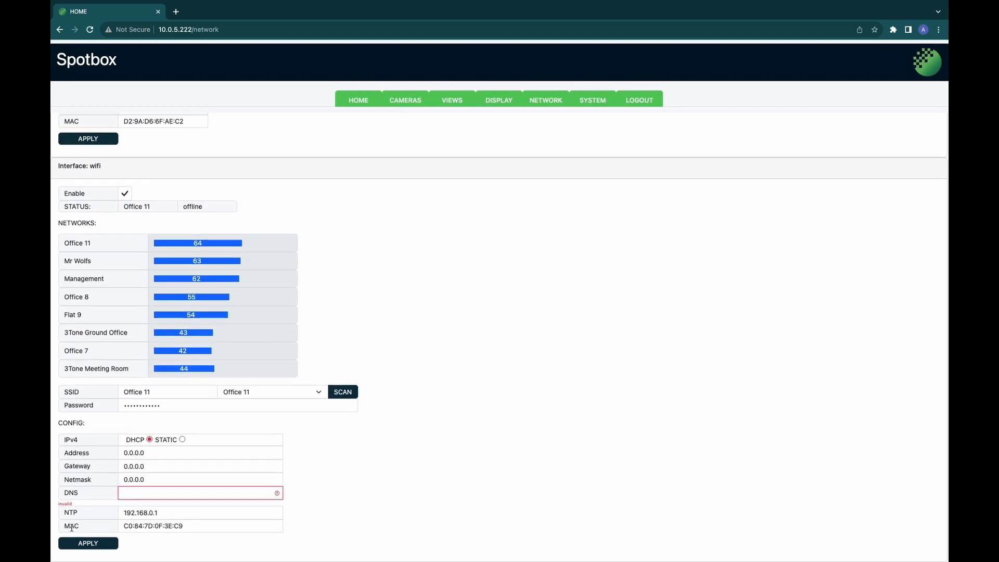
left_click(102, 545)
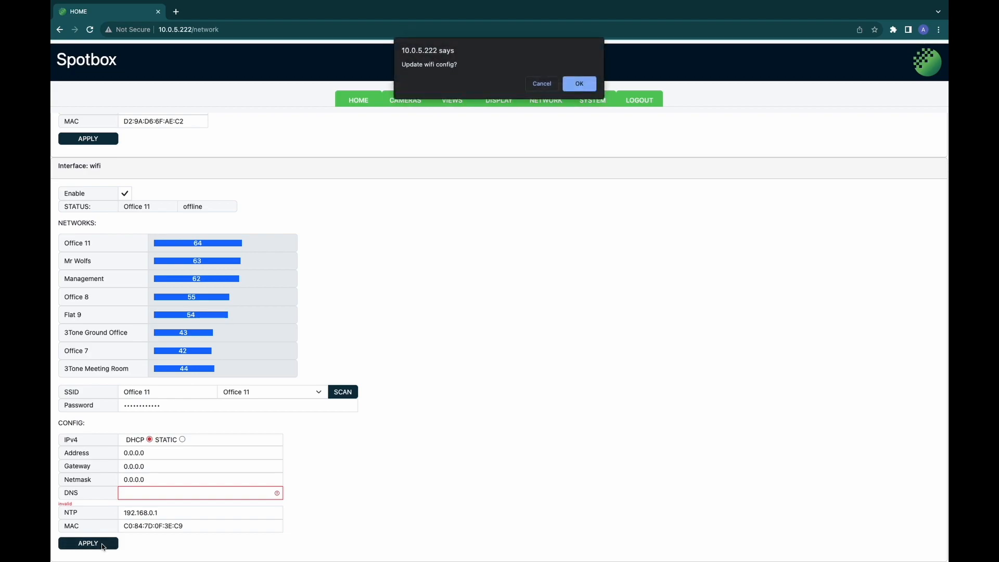
left_click(583, 88)
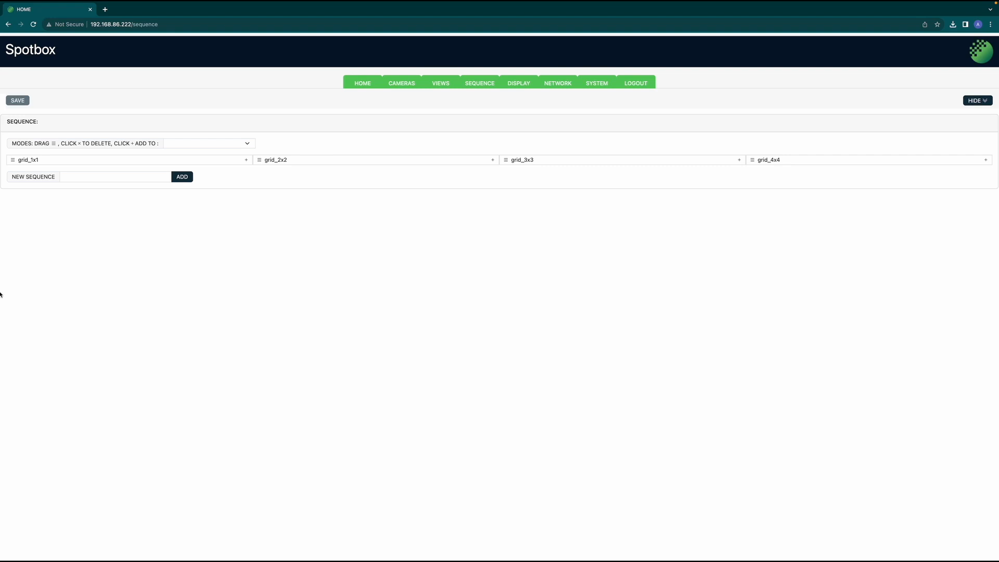
Step: Add a new sequence named 'Sequence 1' containing grid_1x1 followed by grid_2x2
left_click(87, 178)
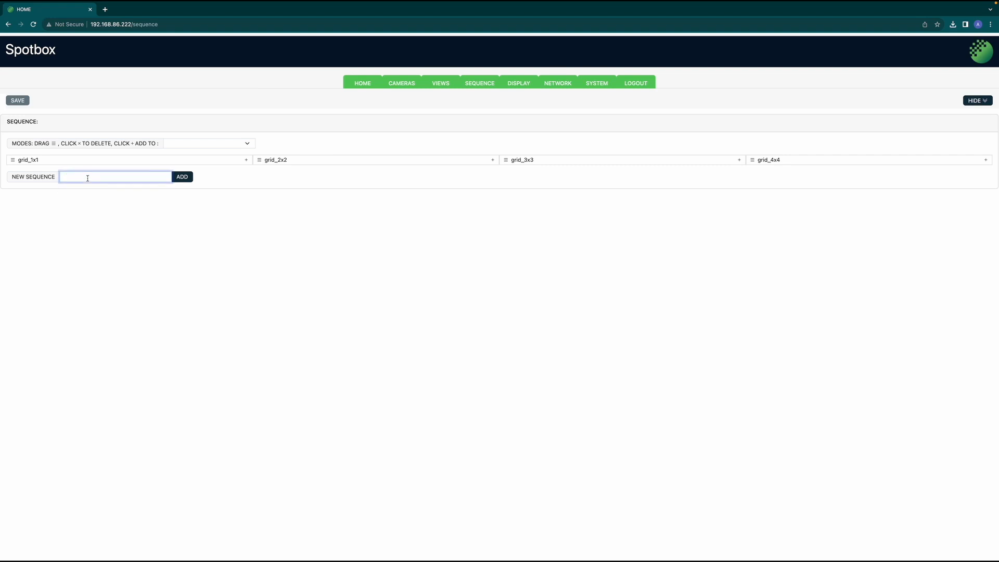
type("Sequence 1")
left_click(182, 178)
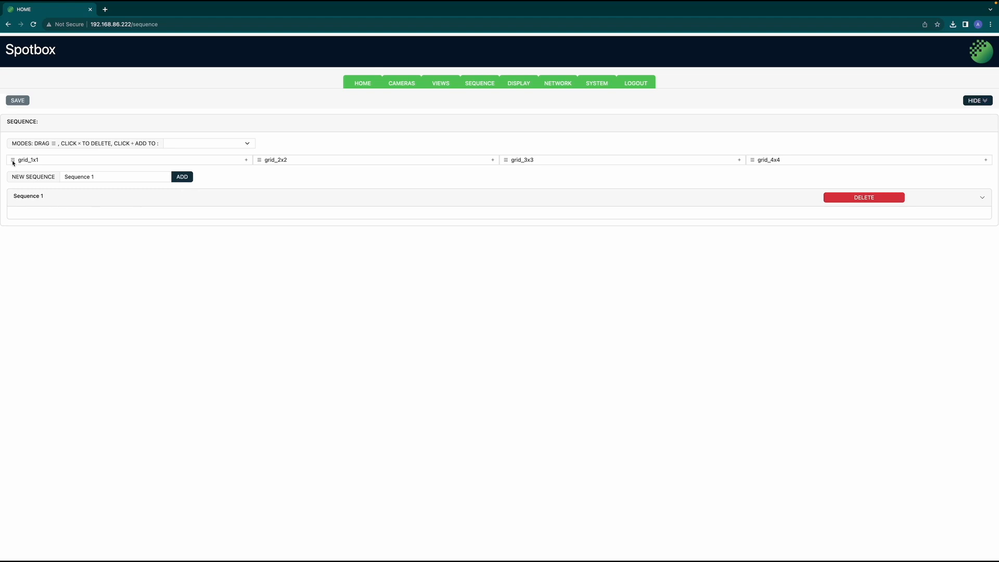
left_click_drag(13, 163, 23, 219)
left_click_drag(260, 159, 409, 224)
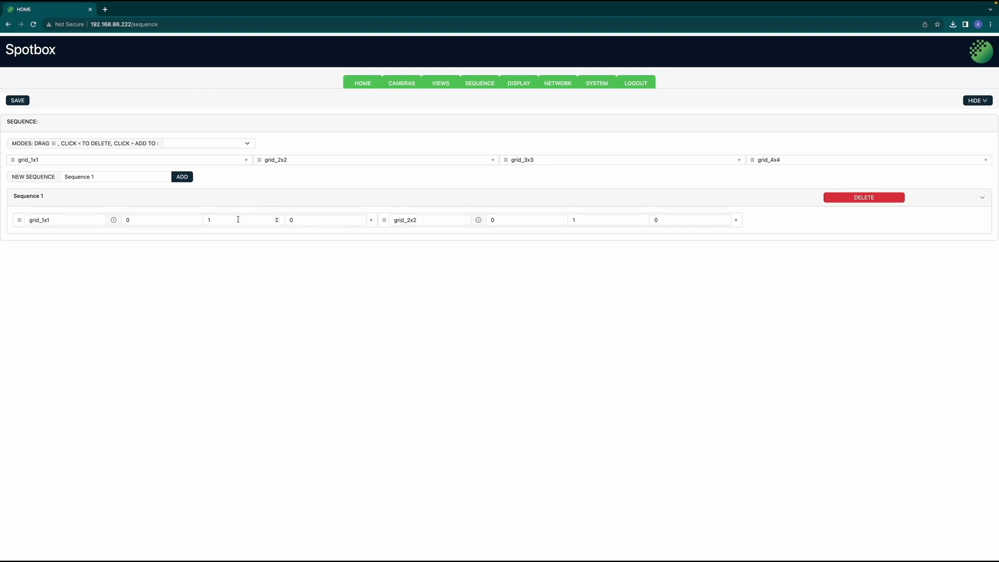
Step: Set the timing values of both grid_1x1 and grid_2x2 to 0, 0 and 5
left_click(277, 223)
left_click(313, 219)
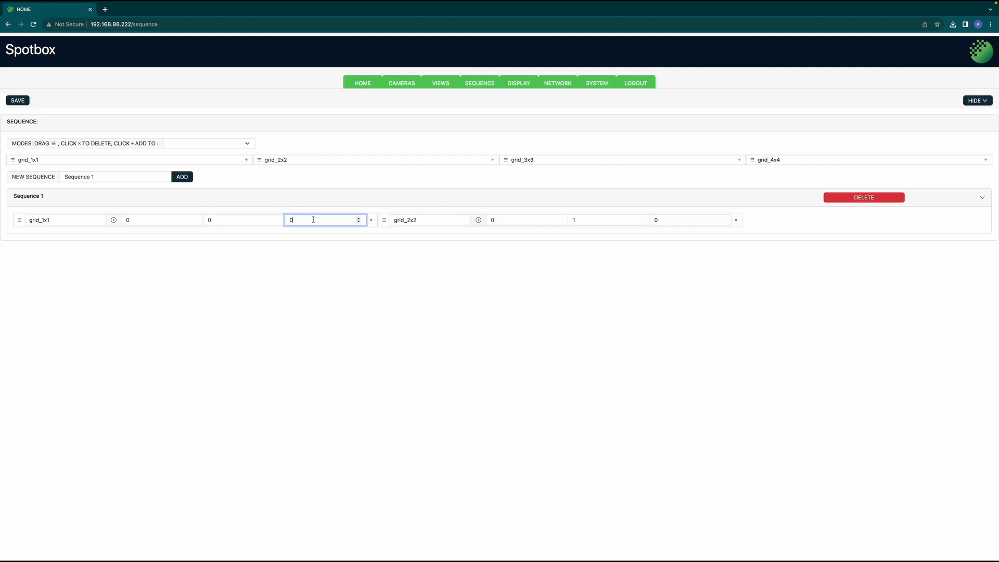
key("BackSpace")
type("5")
left_click(644, 222)
left_click(693, 219)
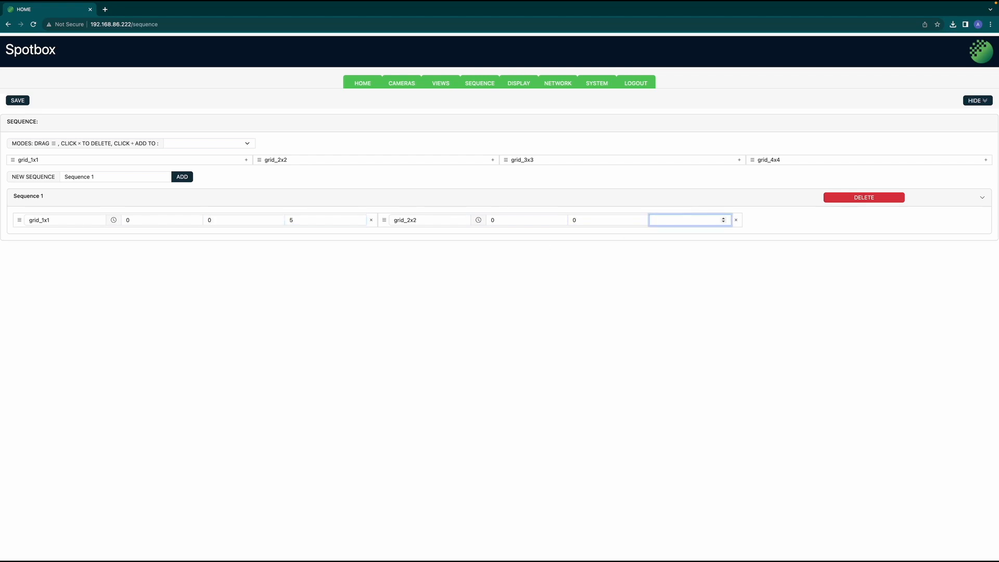
left_click(684, 296)
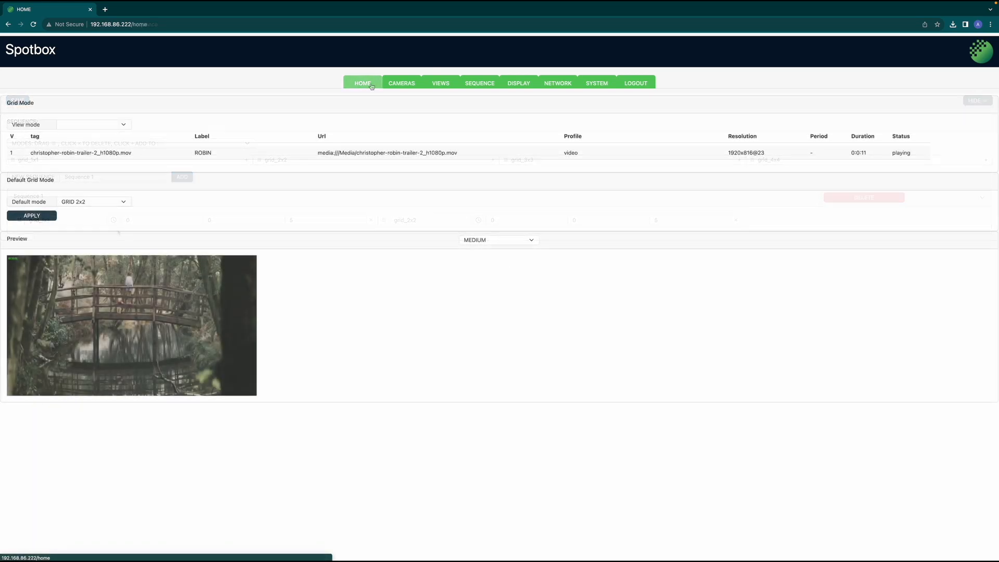
Step: Choose Sequence 1 as the home page view mode
left_click(113, 125)
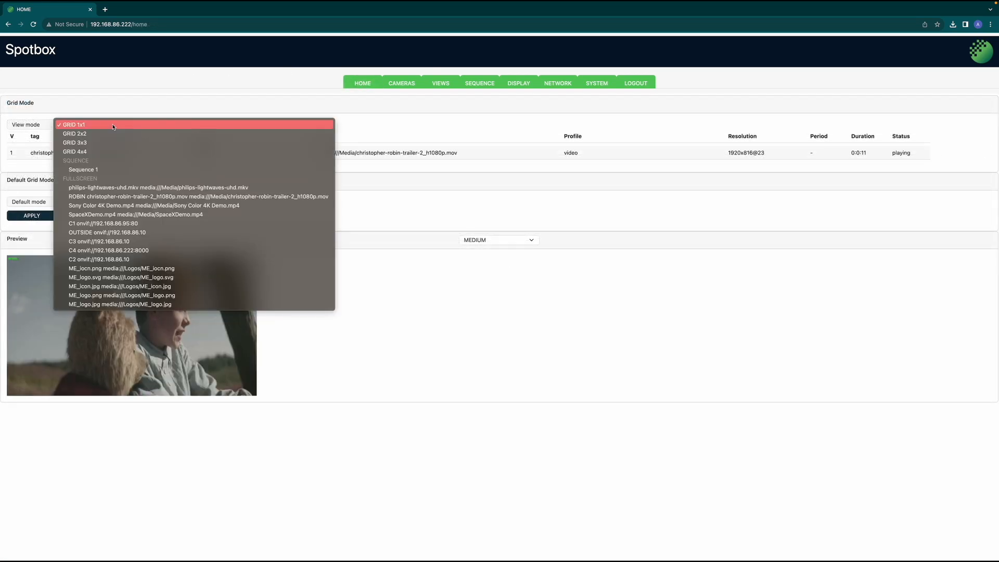
left_click(131, 173)
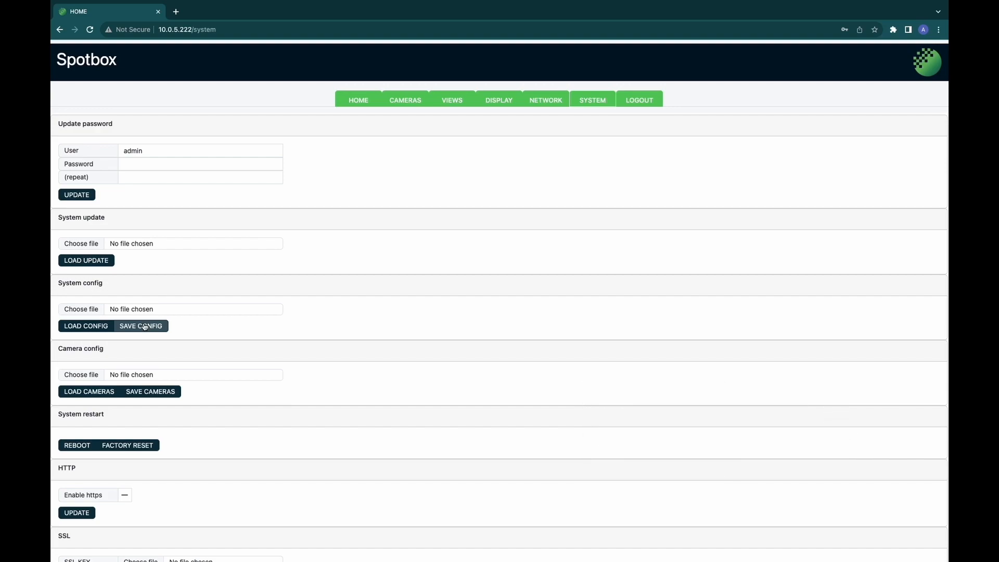
Step: Enter the new admin password in both Password fields, submit it, and refresh the page
left_click(181, 165)
type("admin")
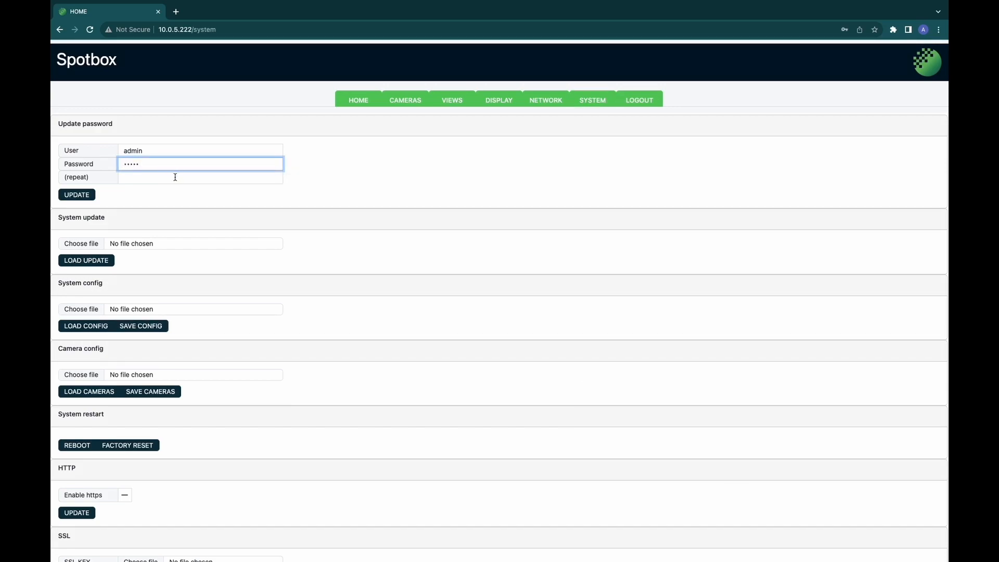
left_click(176, 177)
type("admin")
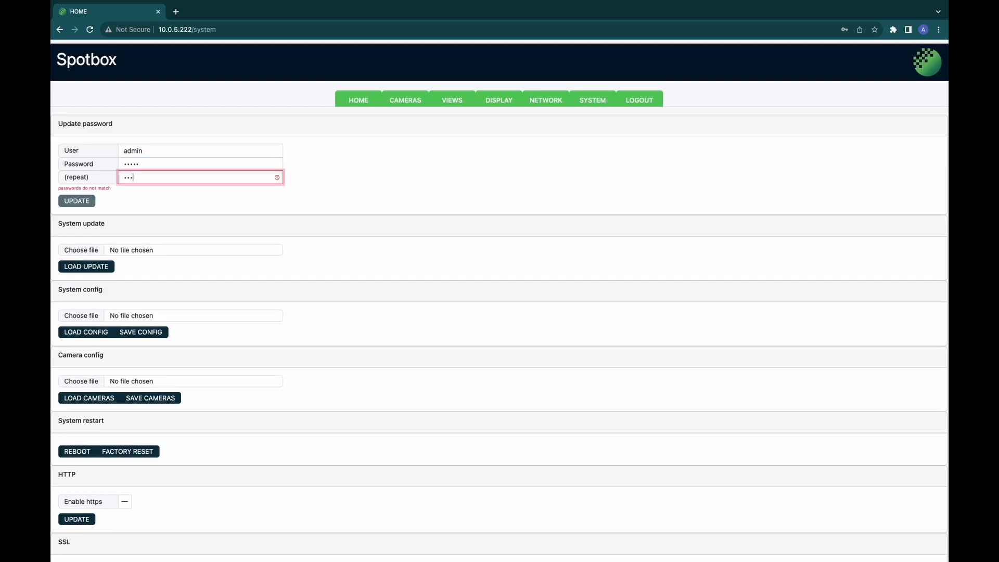
left_click(180, 202)
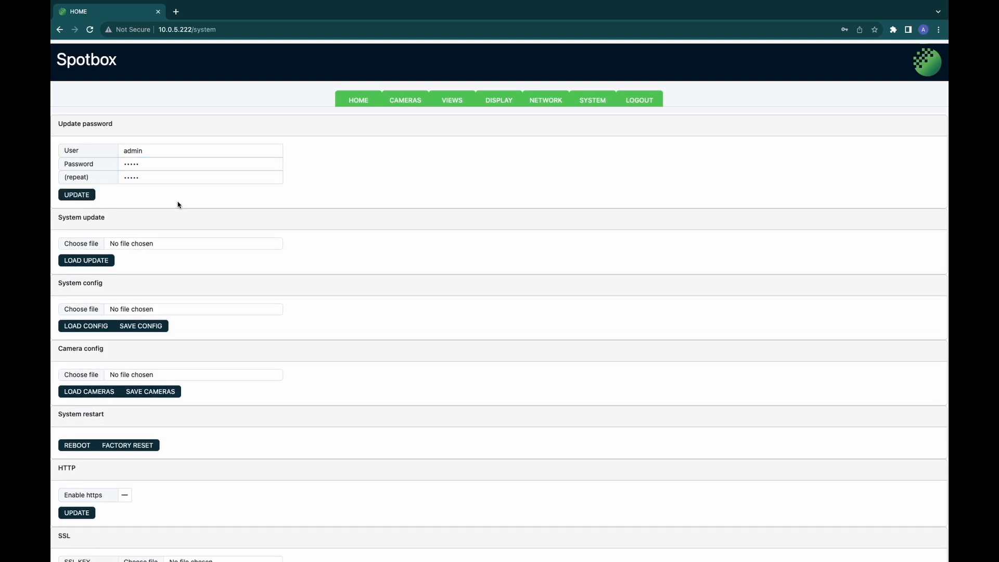
left_click(87, 198)
left_click(90, 30)
Step: Load spotbox-update-3.3.2-sw.img as the system update and confirm the install and reboot
left_click(73, 243)
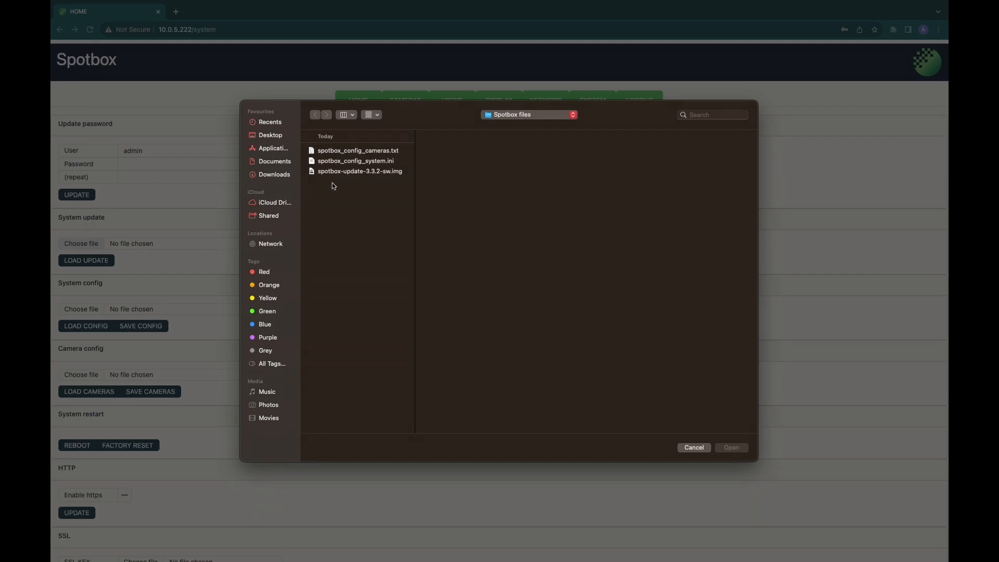
left_click(346, 175)
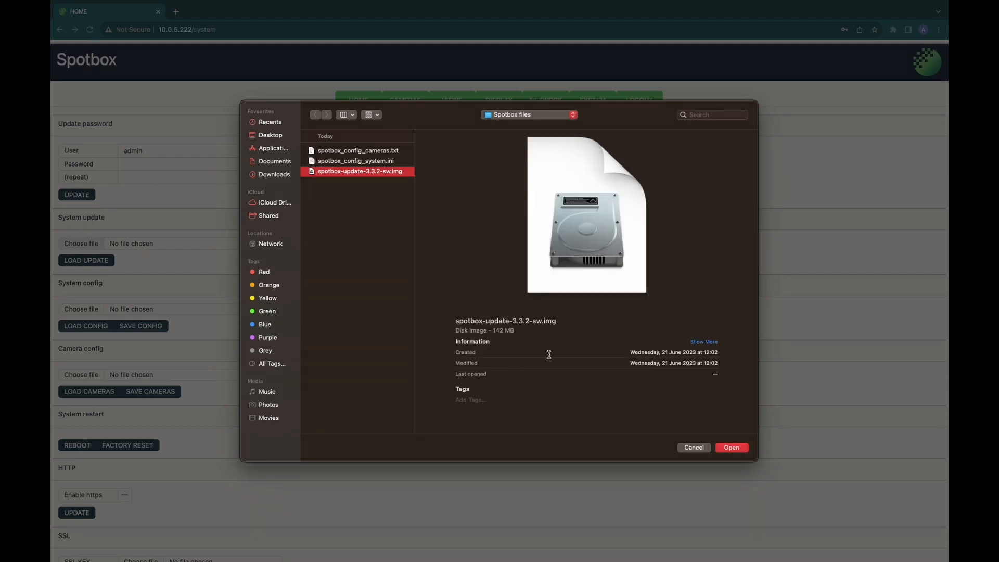
left_click(728, 450)
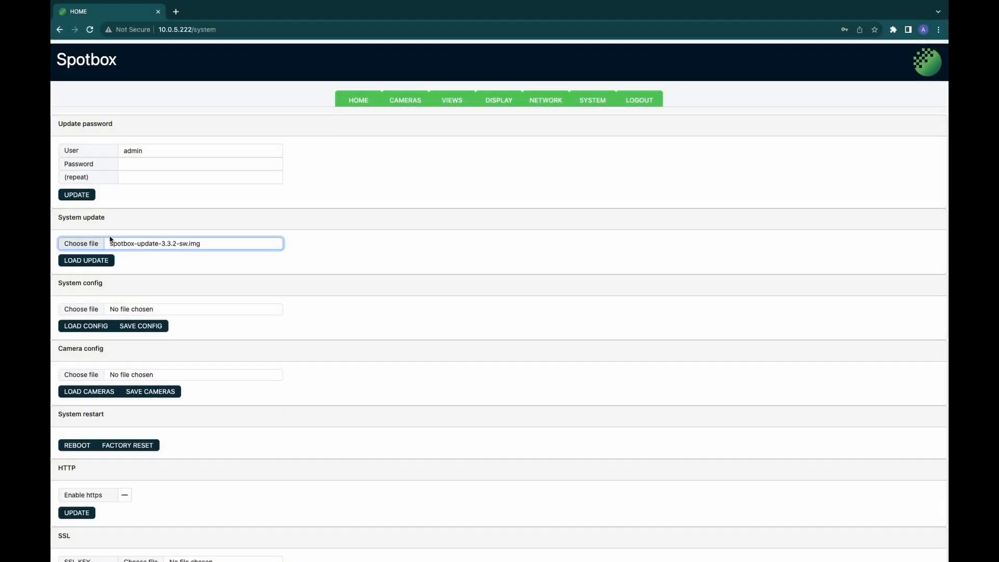
left_click(96, 261)
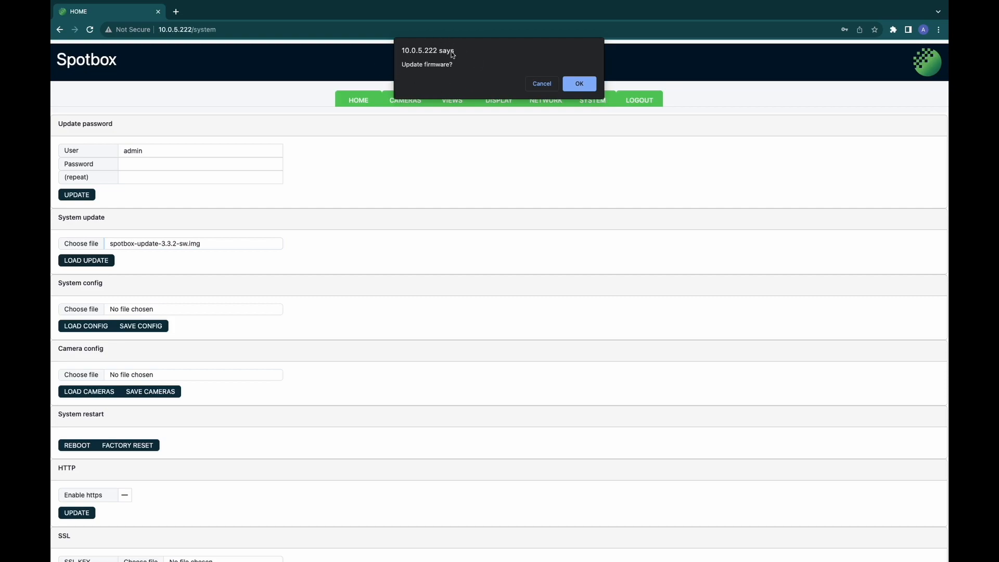
left_click(579, 84)
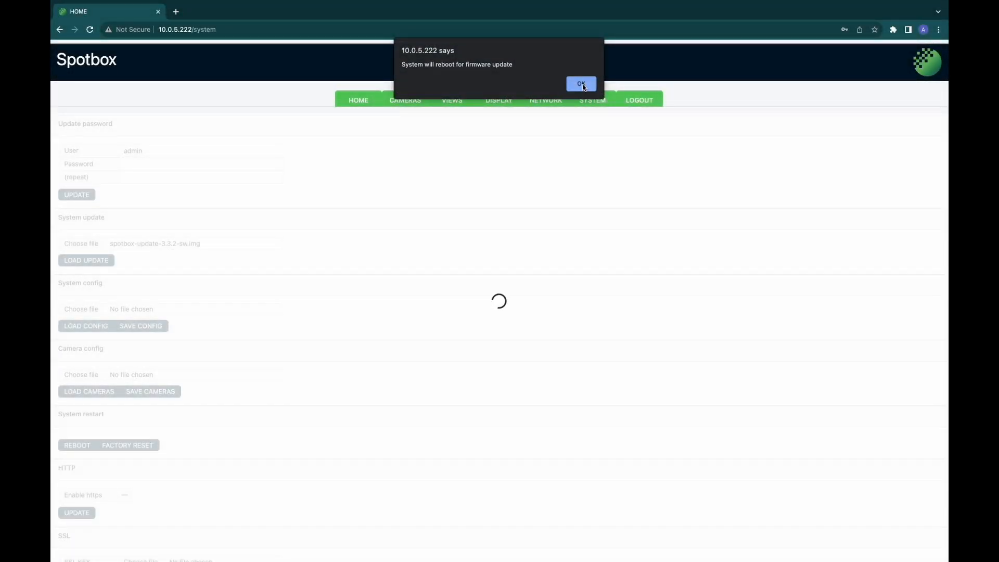
left_click(583, 86)
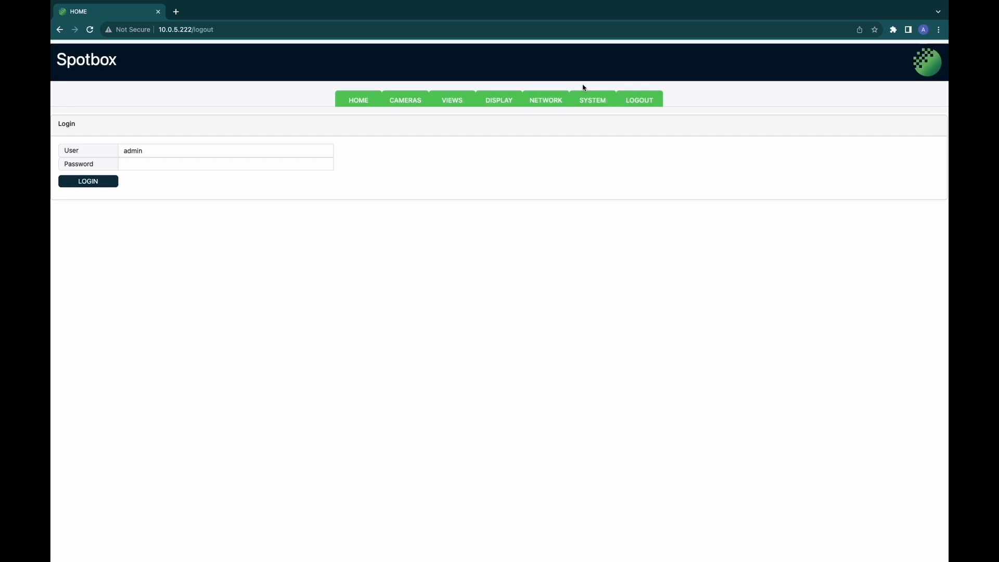
Step: Sign back in as admin with the new password and dismiss Chrome's password warning
left_click(235, 162)
type("•••••")
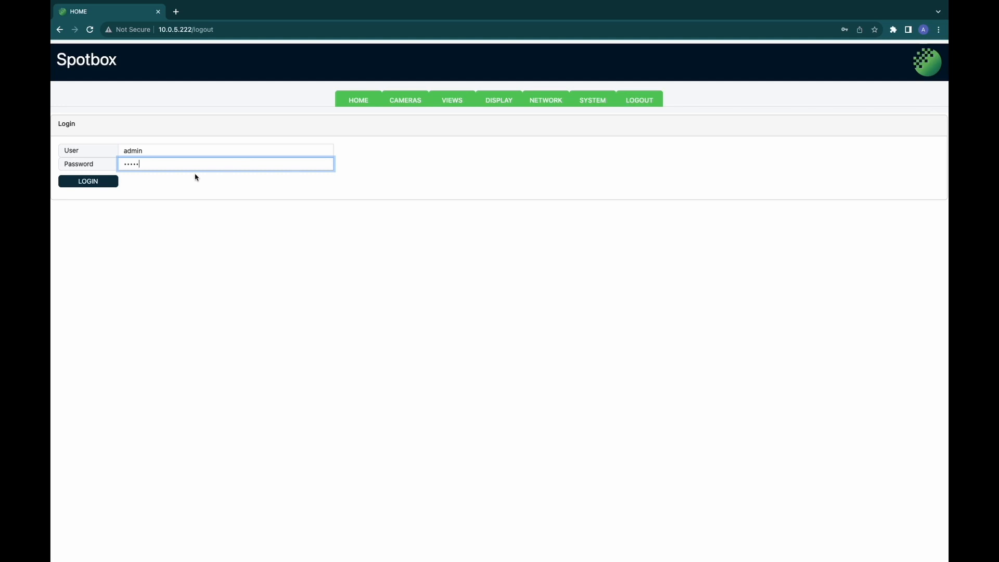
left_click(101, 182)
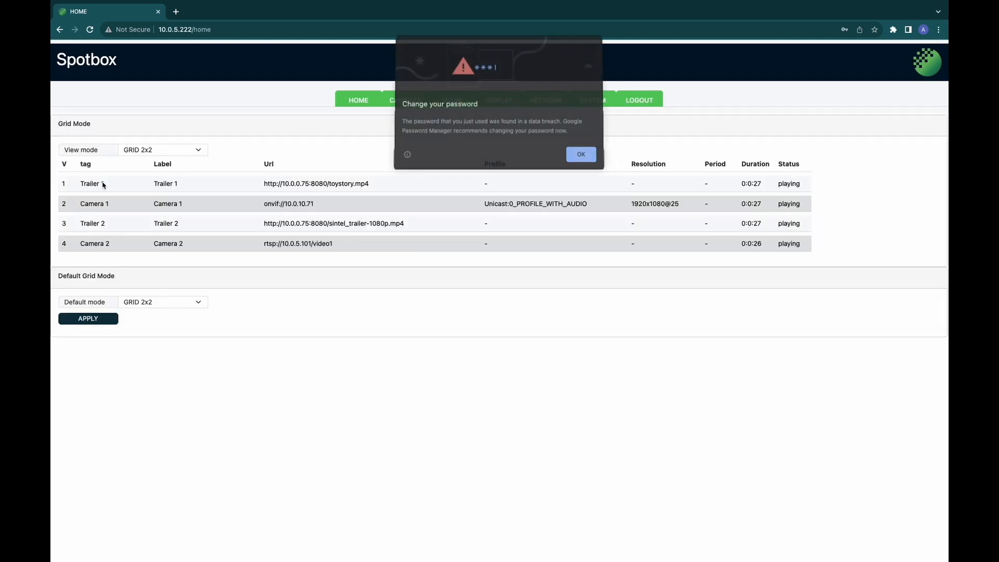
left_click(585, 154)
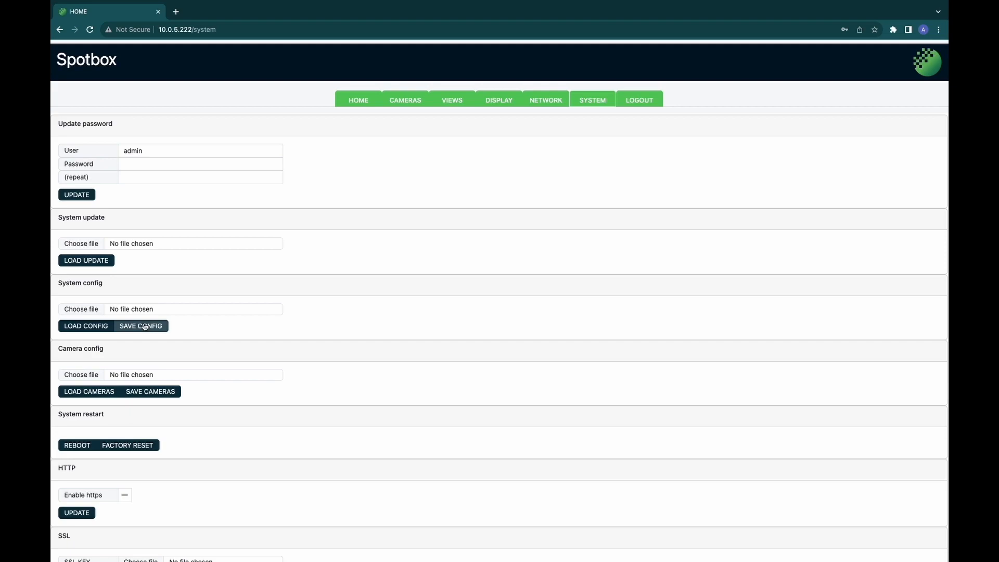
Step: Download the system config file, then load spotbox_config_system.ini back onto the device and confirm the update
left_click(145, 327)
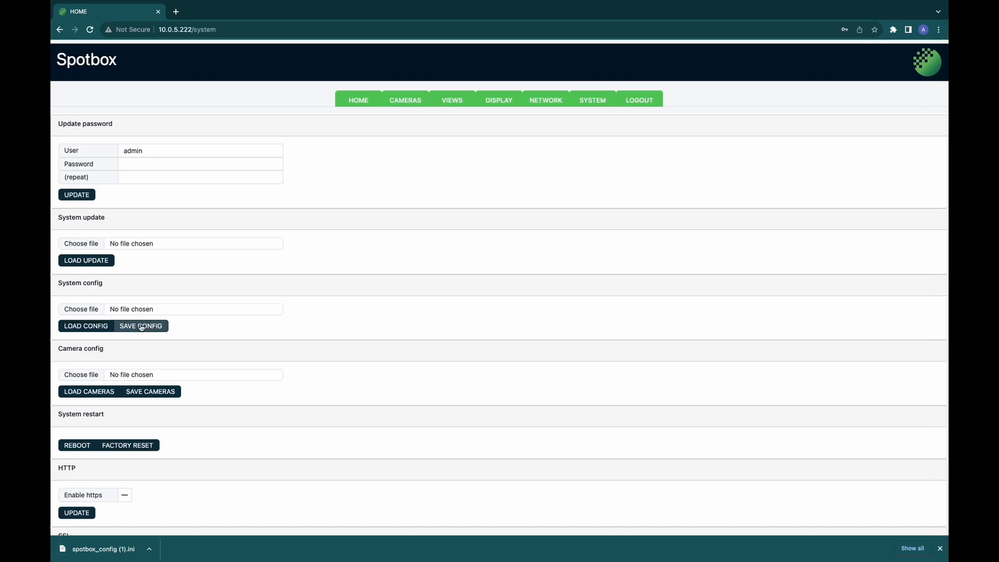
left_click(940, 548)
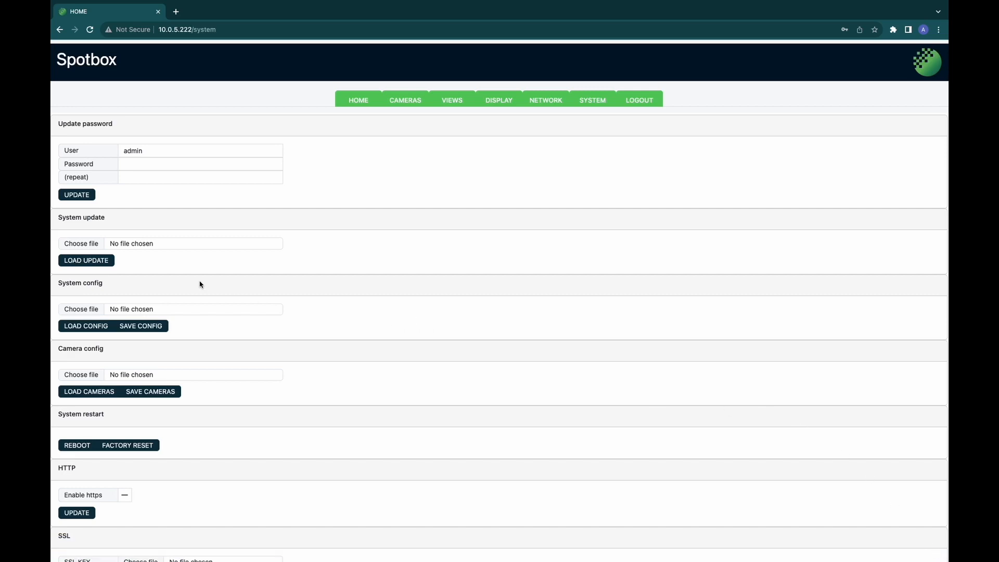
left_click(81, 309)
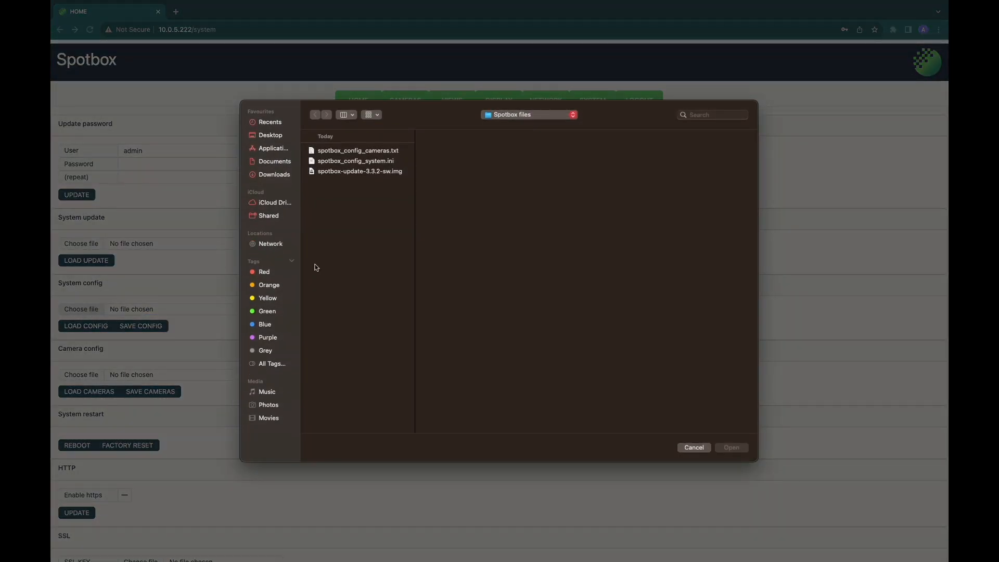
left_click(379, 163)
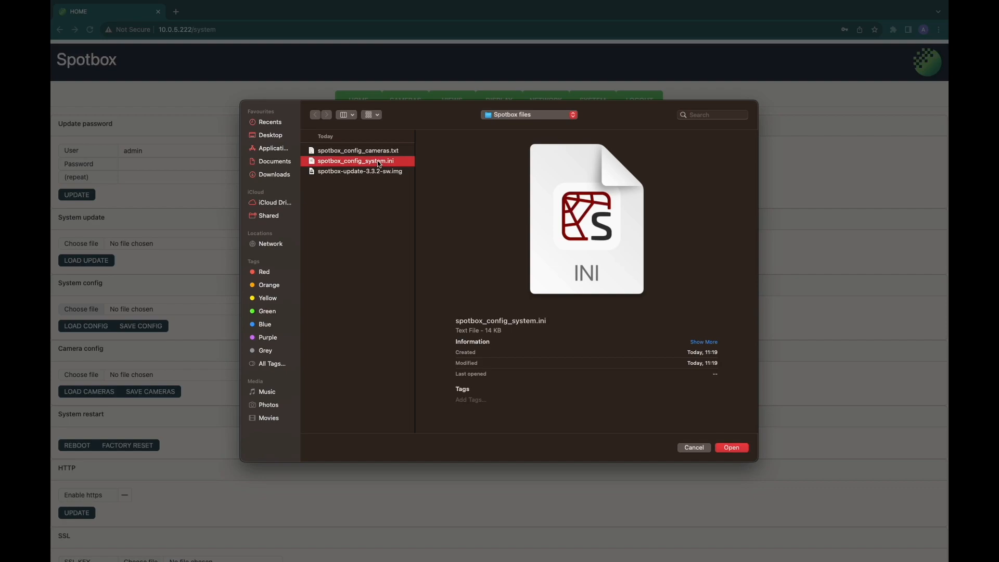
left_click(731, 448)
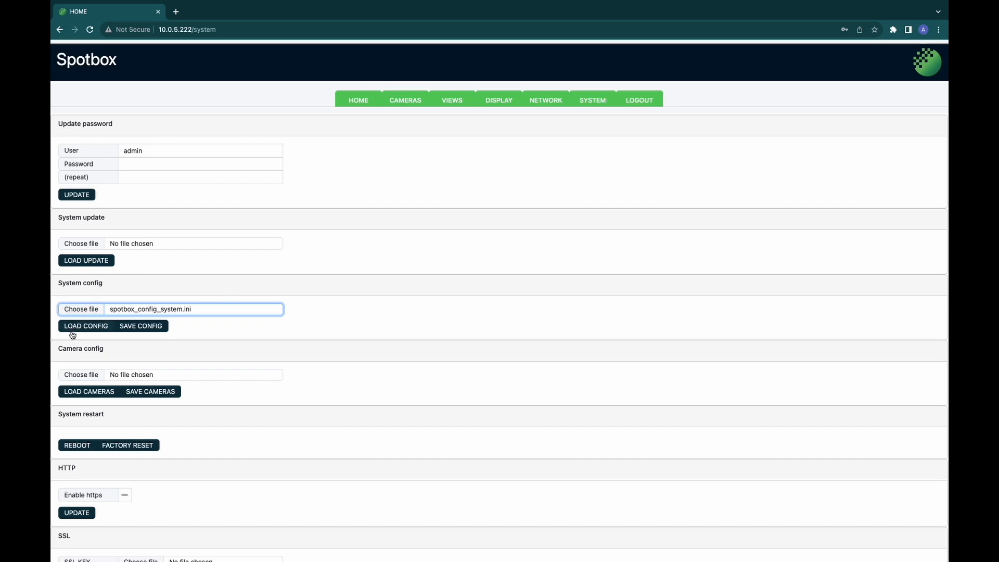
left_click(86, 326)
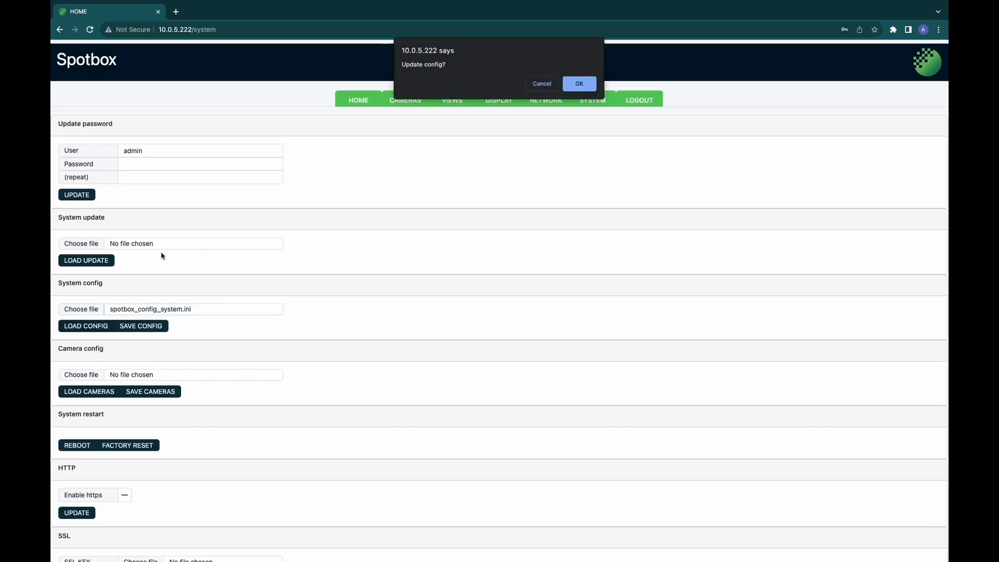
left_click(579, 84)
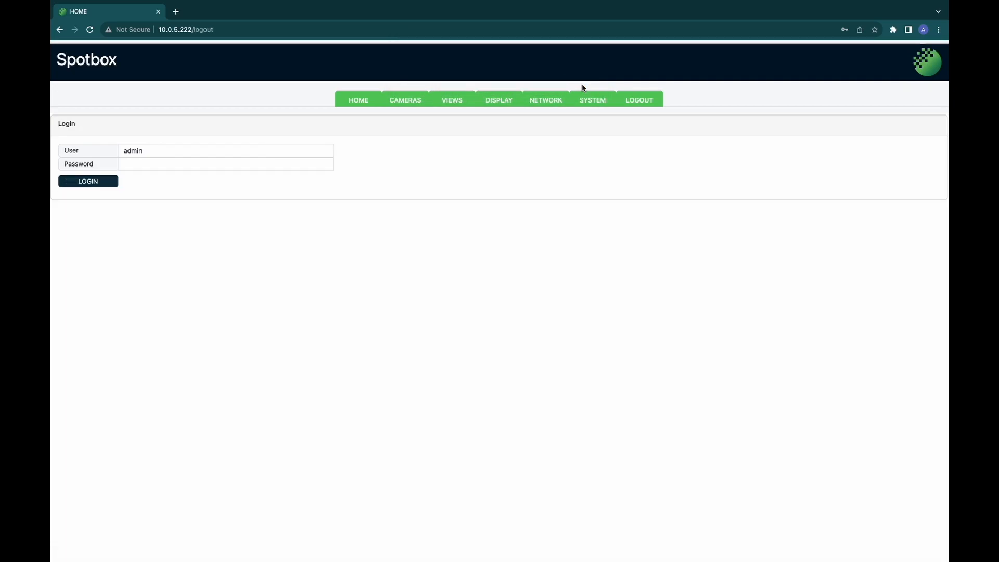
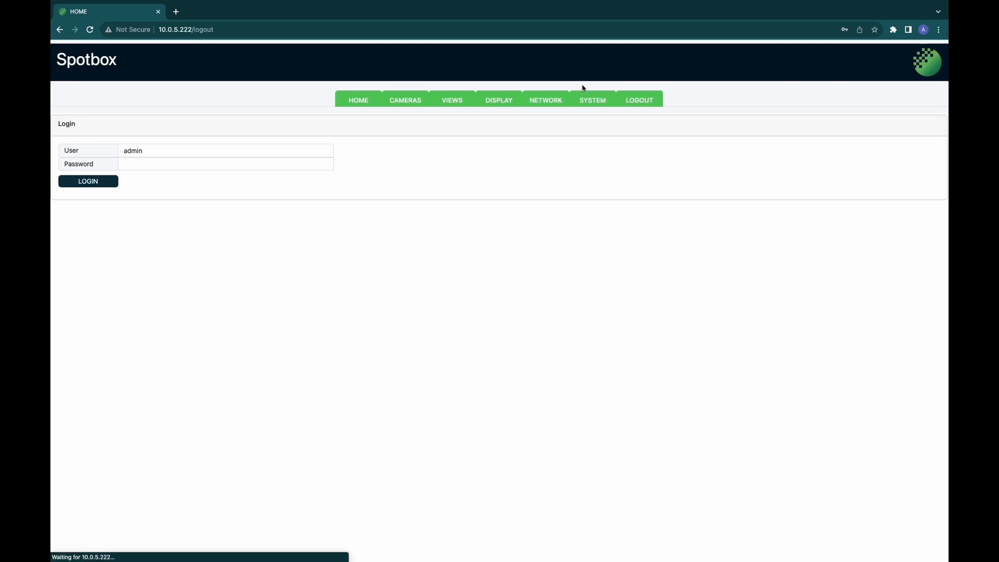
Step: Log back in to Spotbox as admin with the device password
left_click(244, 168)
type("admin")
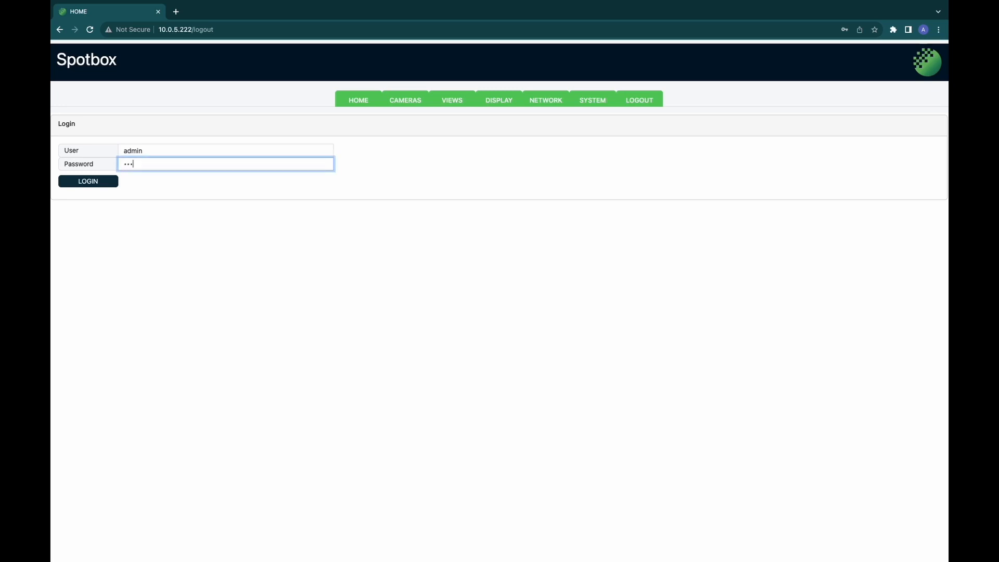
left_click(99, 186)
left_click(99, 186)
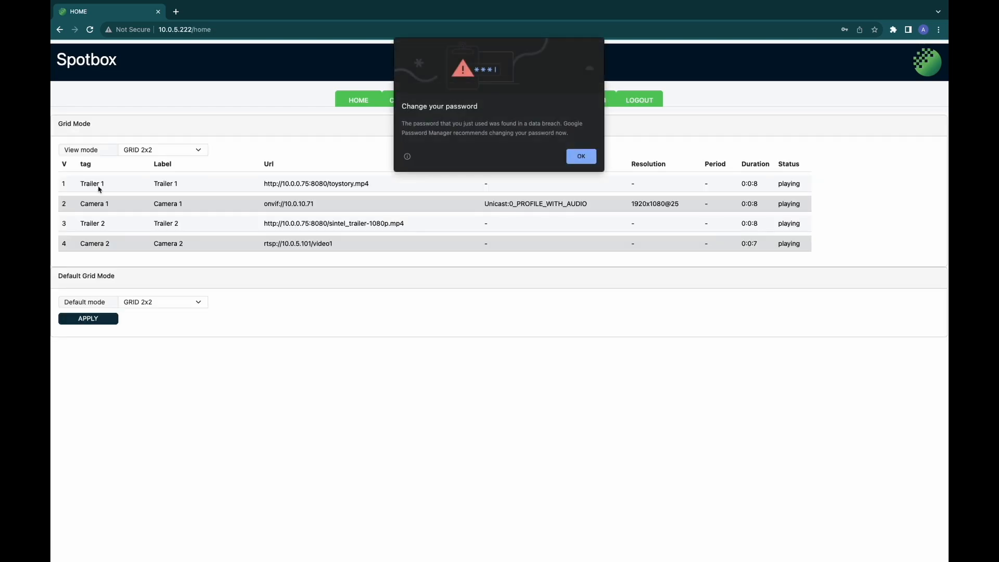
Step: Dismiss the password warning, download a camera-config backup, then load spotbox_config_cameras.txt and confirm
left_click(581, 156)
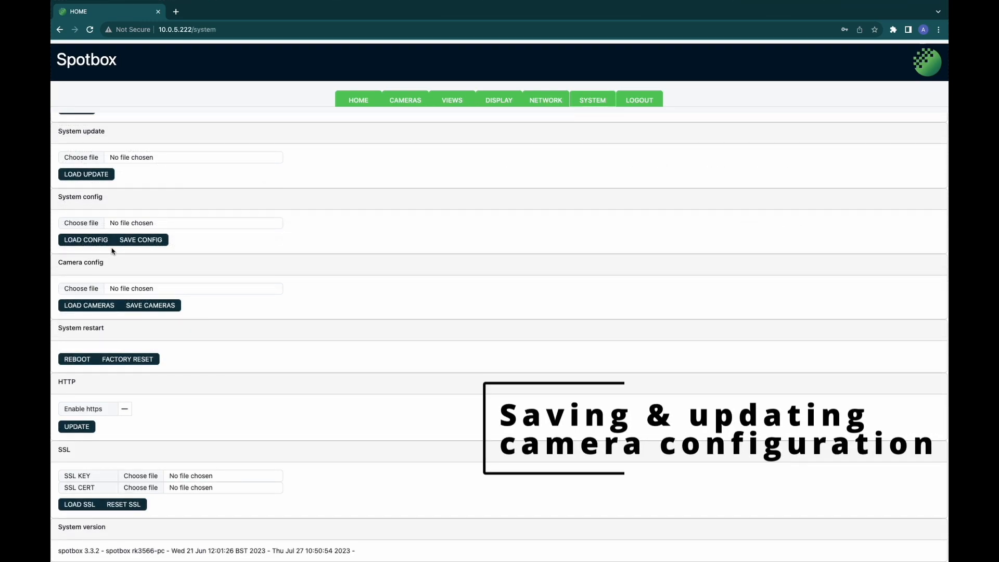
left_click(143, 309)
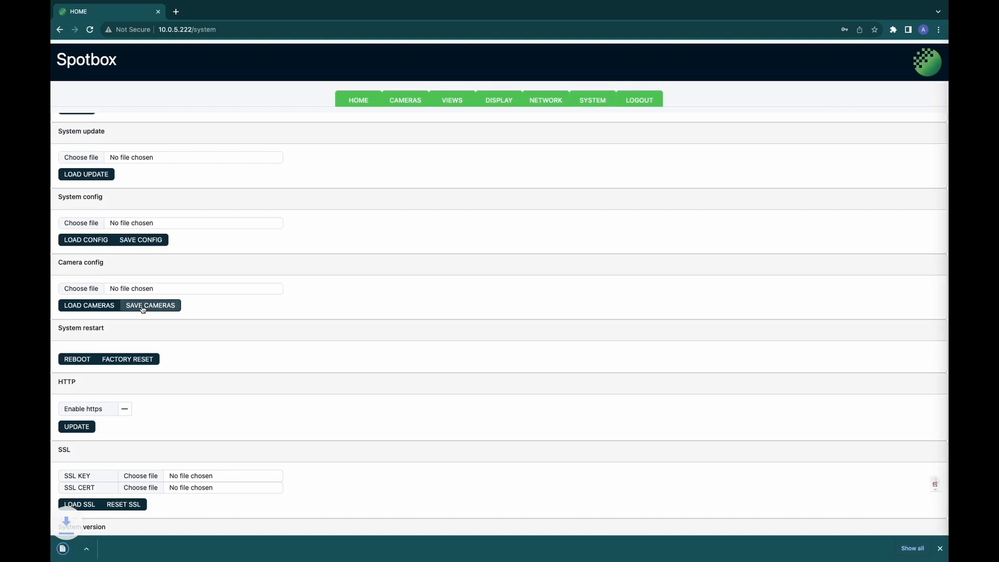
left_click(84, 291)
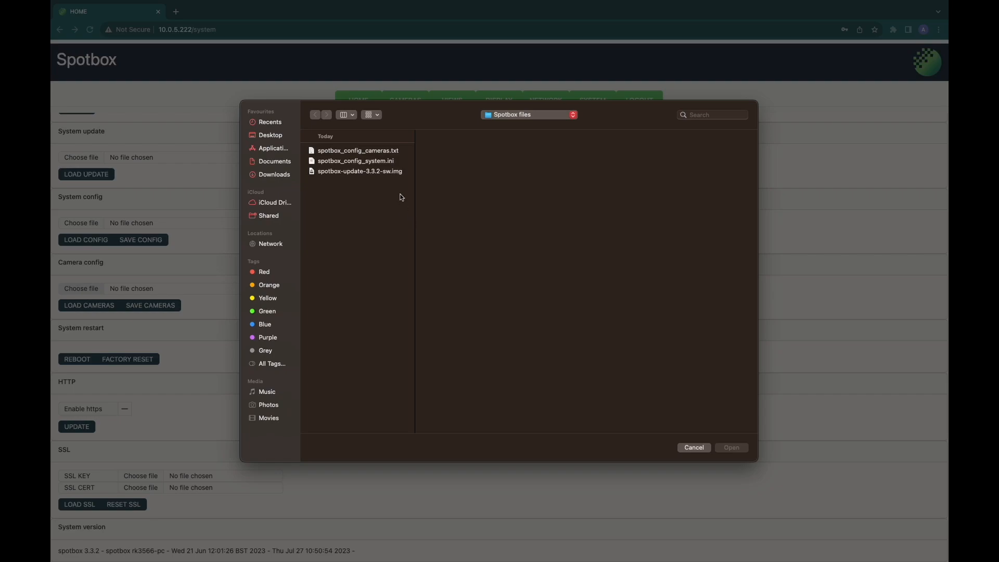
left_click(386, 152)
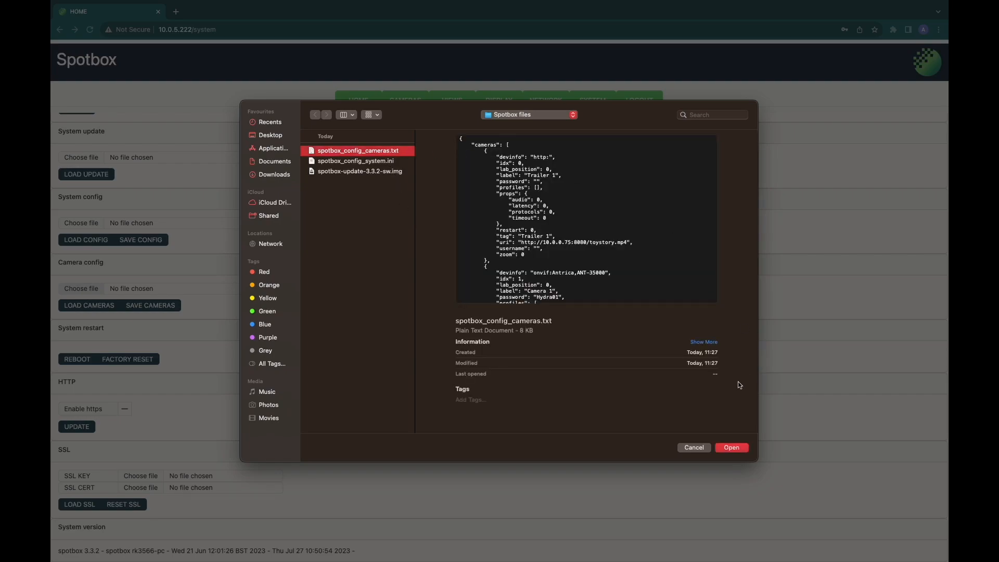
left_click(732, 448)
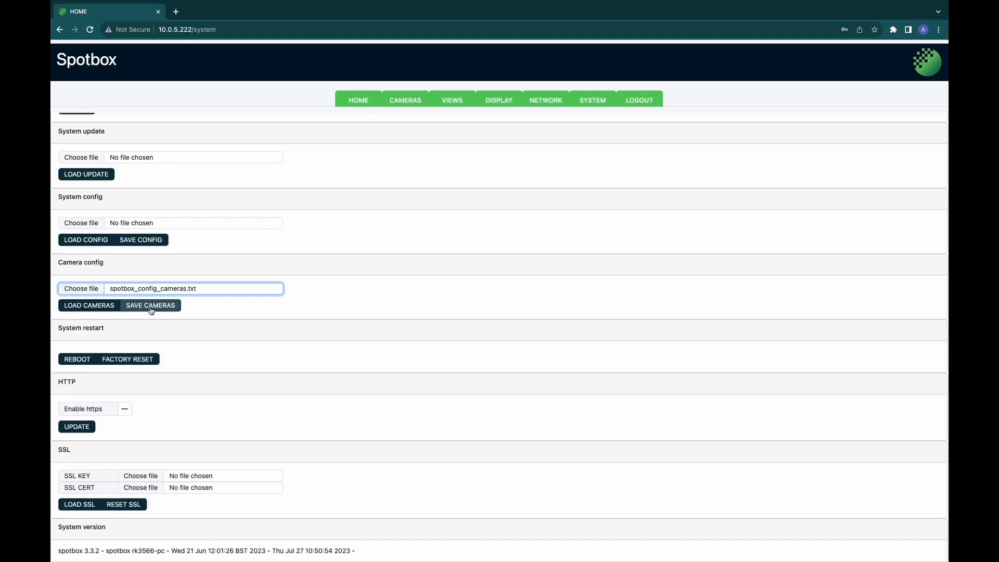
left_click(78, 307)
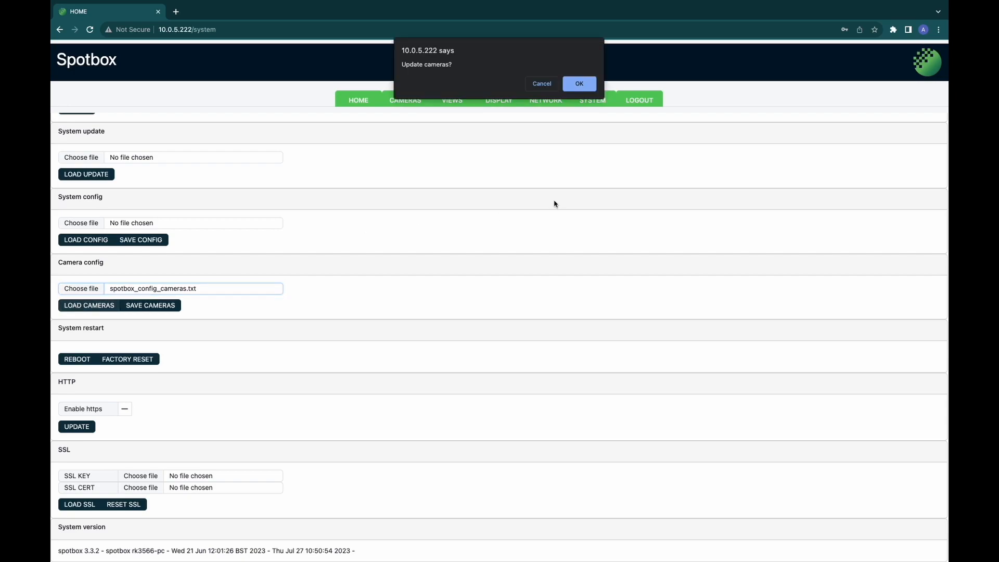
left_click(579, 85)
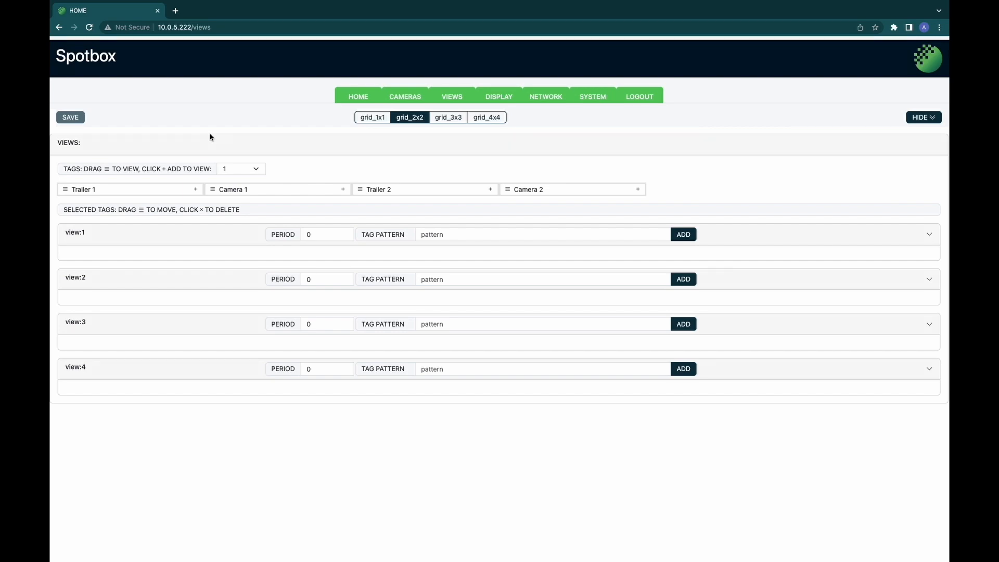
Step: Place Trailer 1, Camera 1, Trailer 2 and Camera 2 in grid_2x2 views 1–4, one tag each
left_click_drag(67, 193, 80, 262)
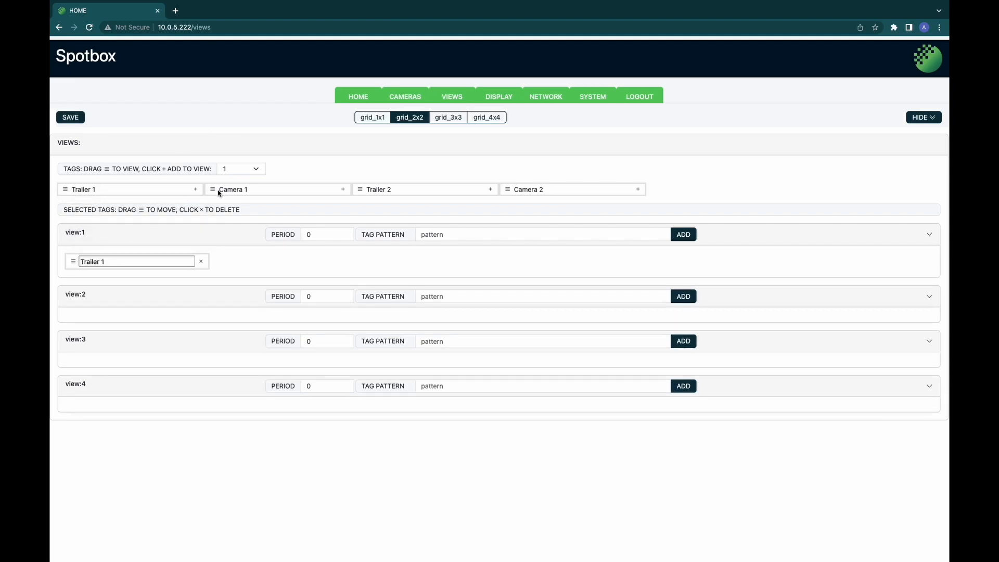
left_click_drag(214, 193, 154, 318)
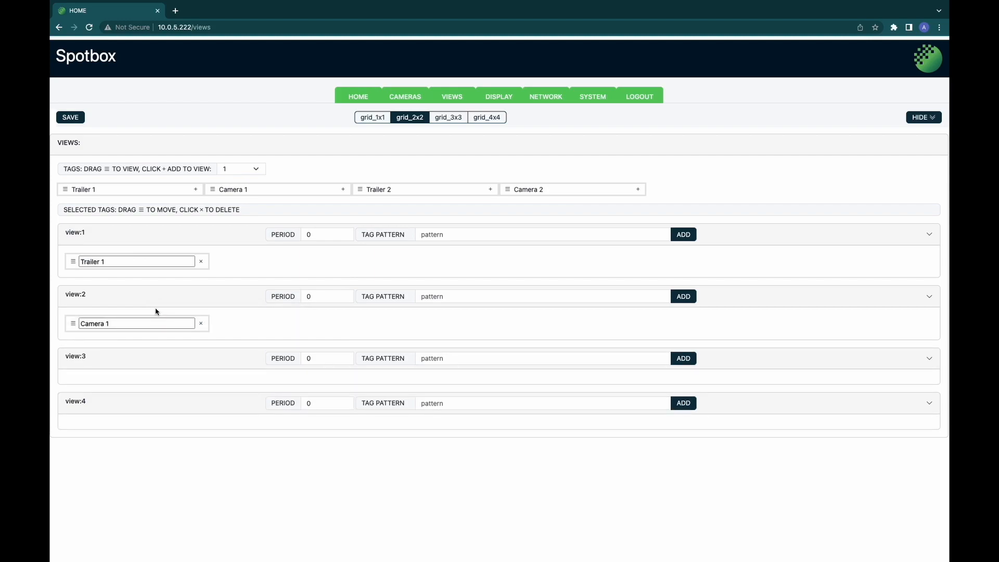
left_click(249, 169)
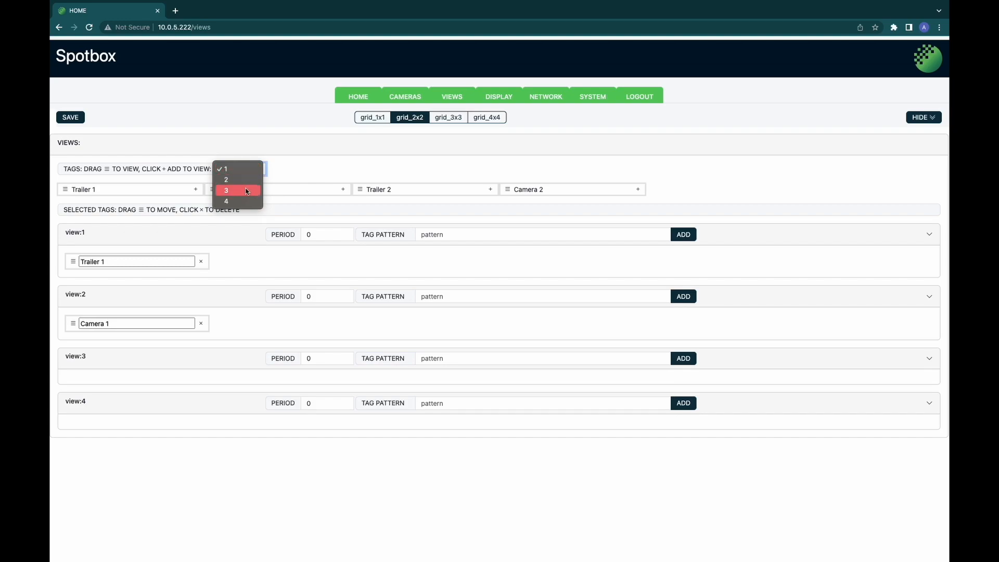
left_click(247, 191)
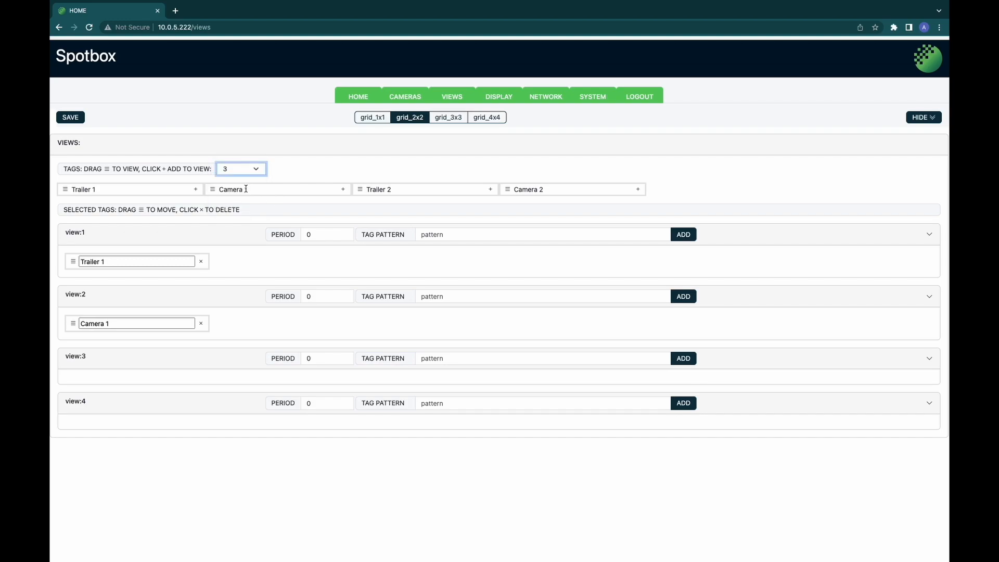
left_click(491, 190)
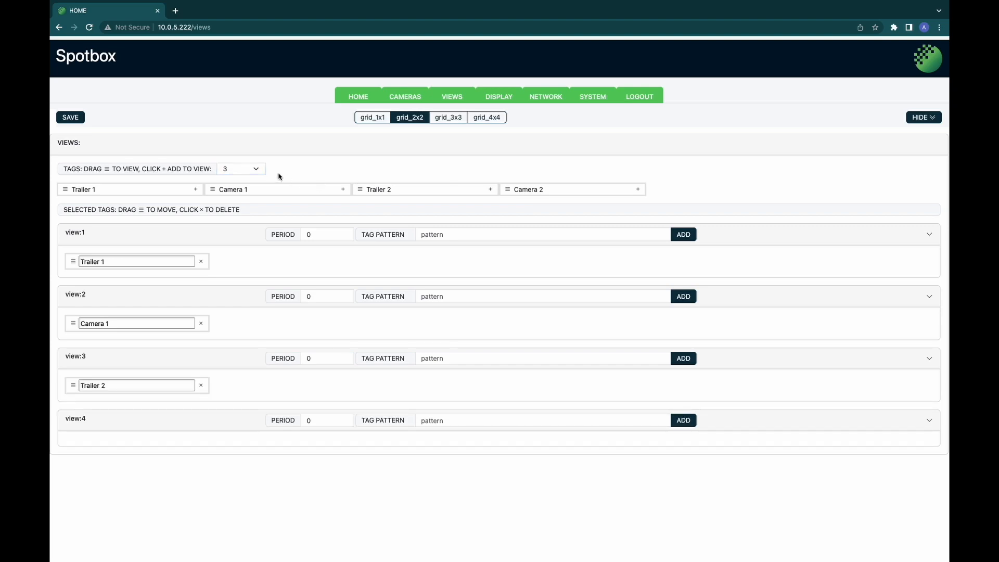
left_click(262, 169)
left_click(262, 181)
left_click(639, 190)
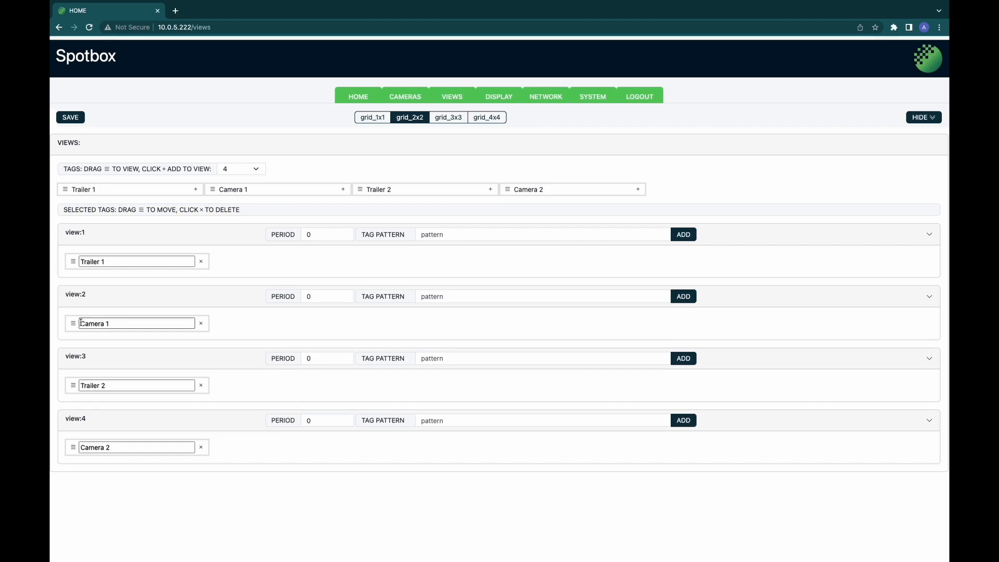
left_click_drag(72, 328, 217, 268)
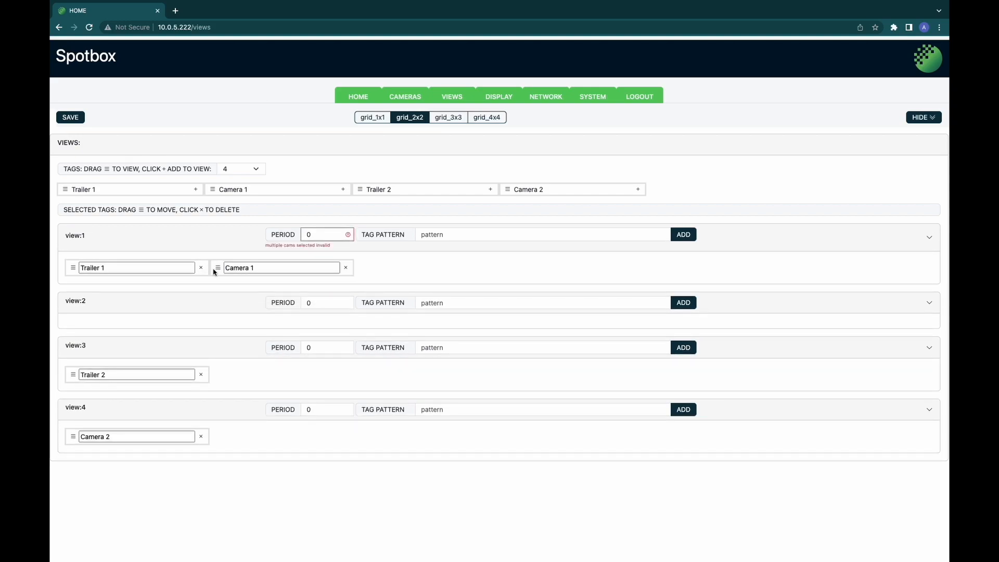
left_click_drag(73, 268, 82, 323)
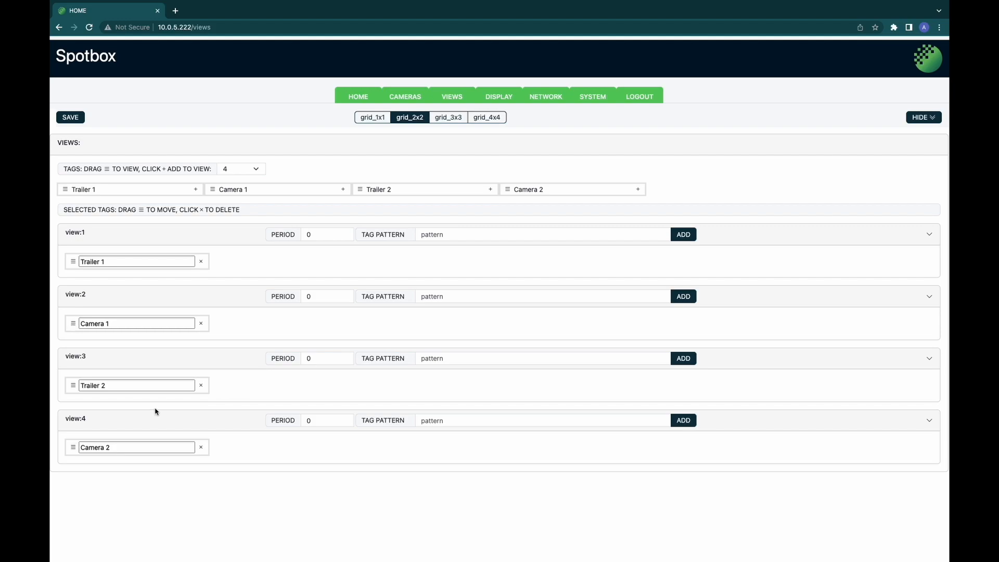
Step: Save the view assignments and set the Home page view mode to GRID 2x2
left_click(80, 119)
left_click(367, 96)
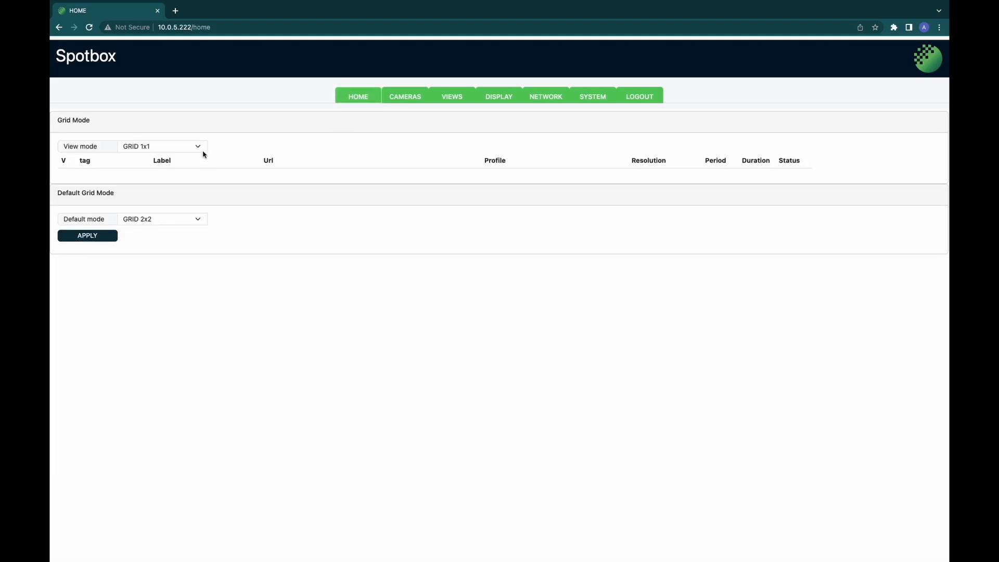
left_click(189, 147)
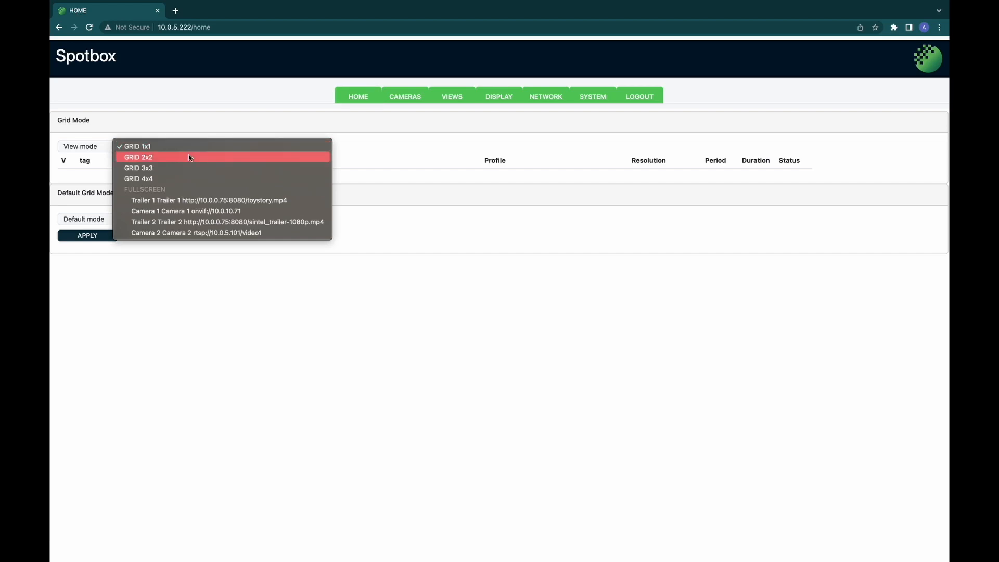
left_click(189, 158)
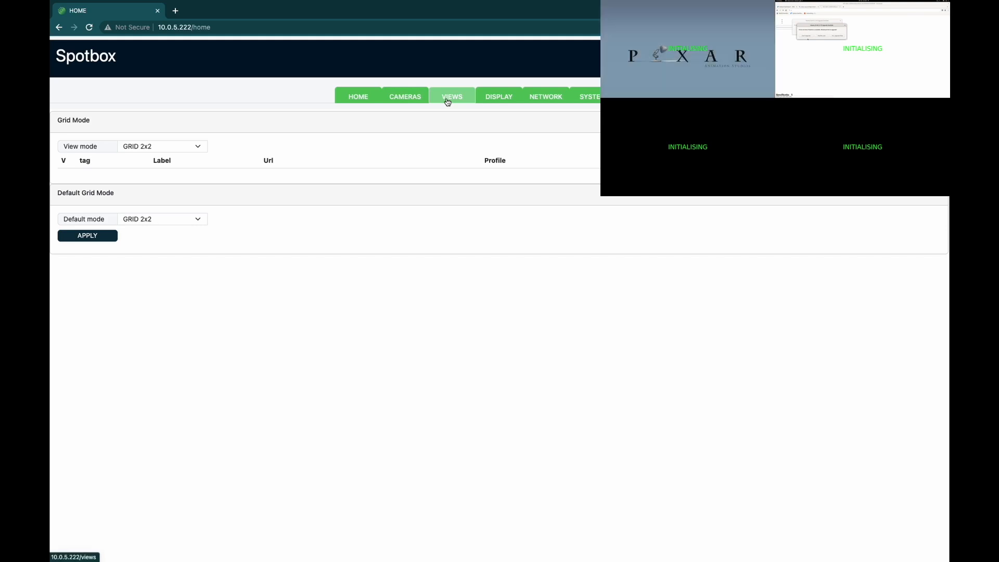
Step: Go to the Views page showing the grid_1x1 layout's view:1
left_click(448, 101)
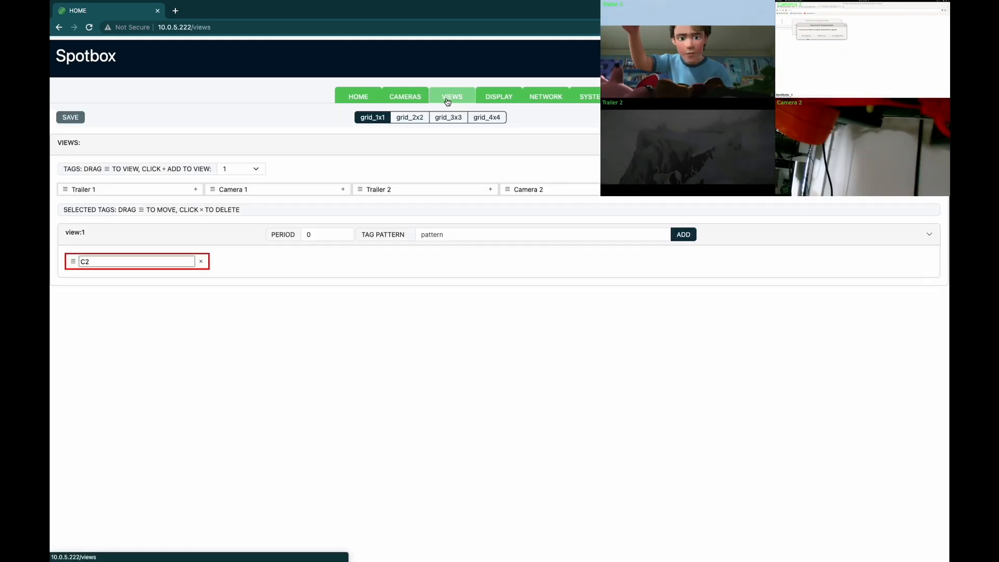
left_click(424, 119)
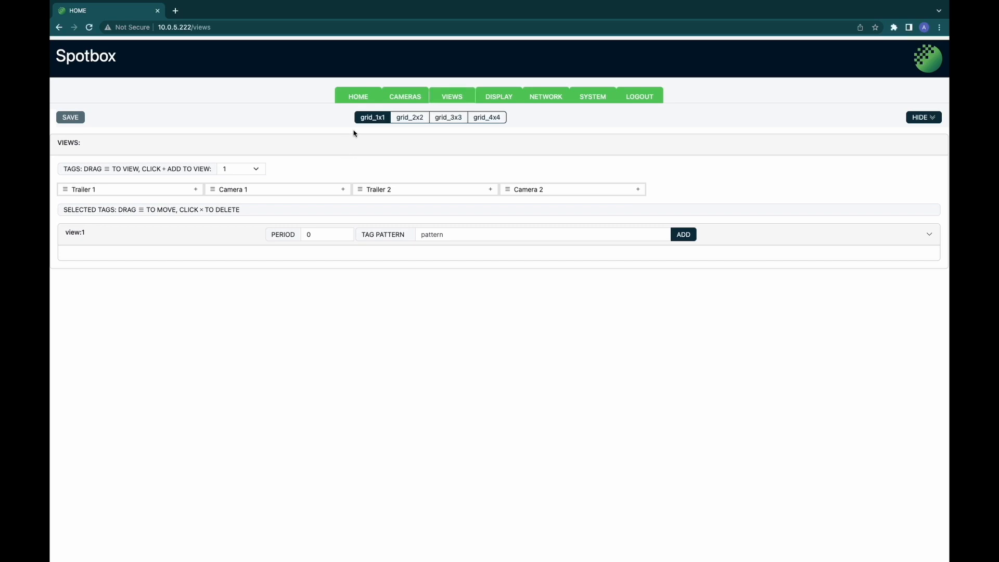
Step: Add Trailer 1 and Camera 1 to view:1 and set its period to 5
left_click_drag(65, 189, 74, 254)
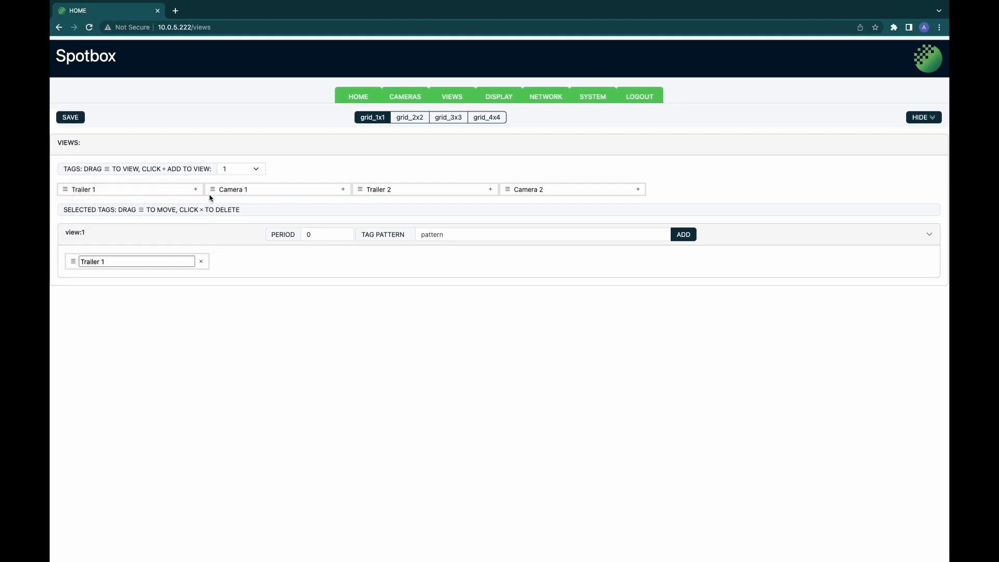
left_click_drag(211, 193, 228, 268)
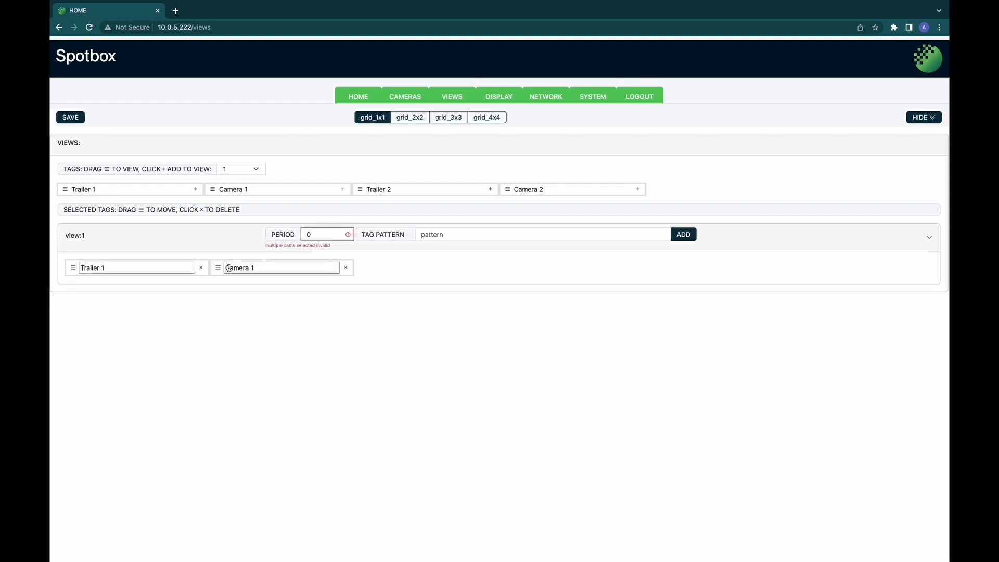
left_click(334, 235)
key("BackSpace")
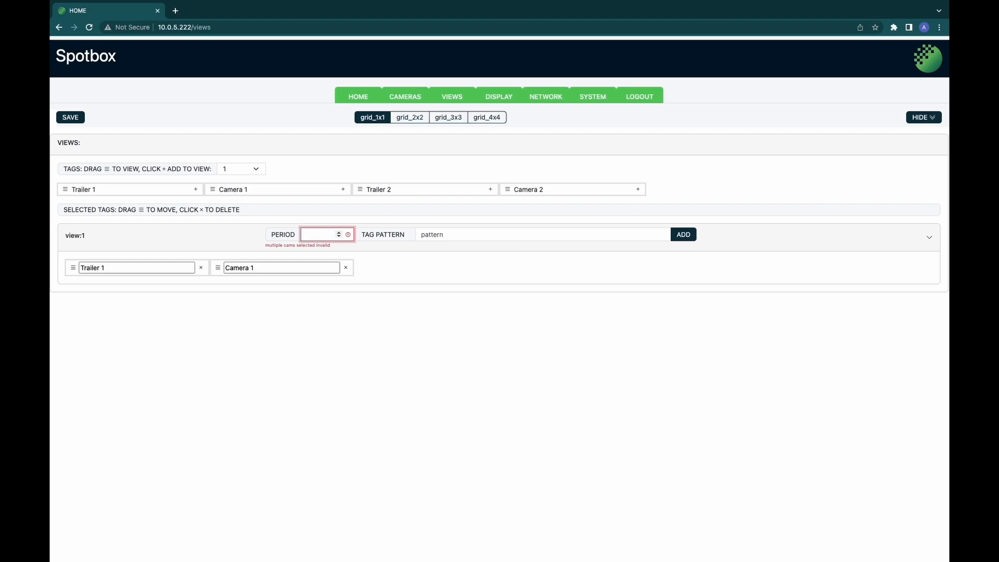
type("5")
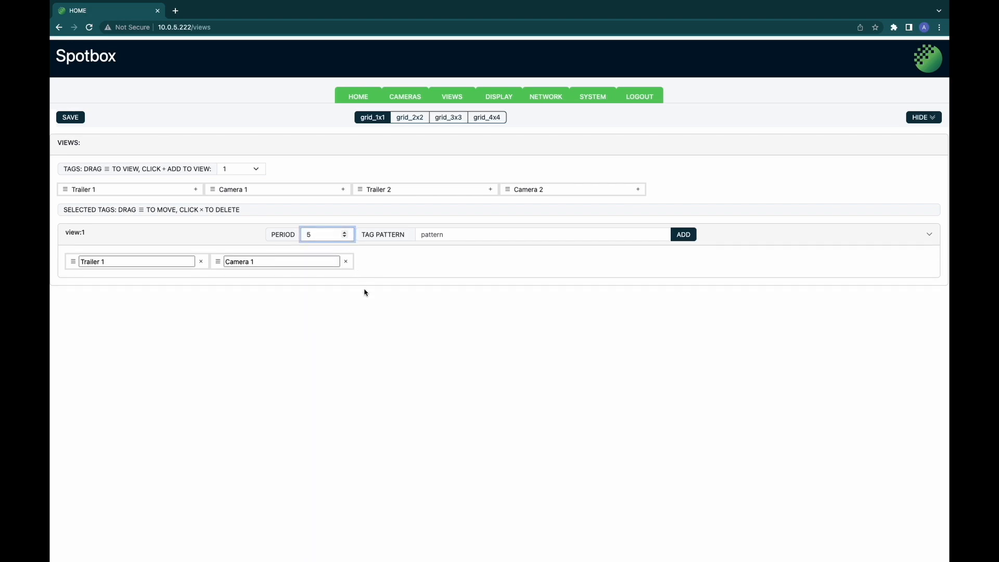
left_click(375, 311)
Step: Add Trailer 2, then Camera 2 by tag pattern, to view:1 and save
left_click_drag(361, 193, 374, 266)
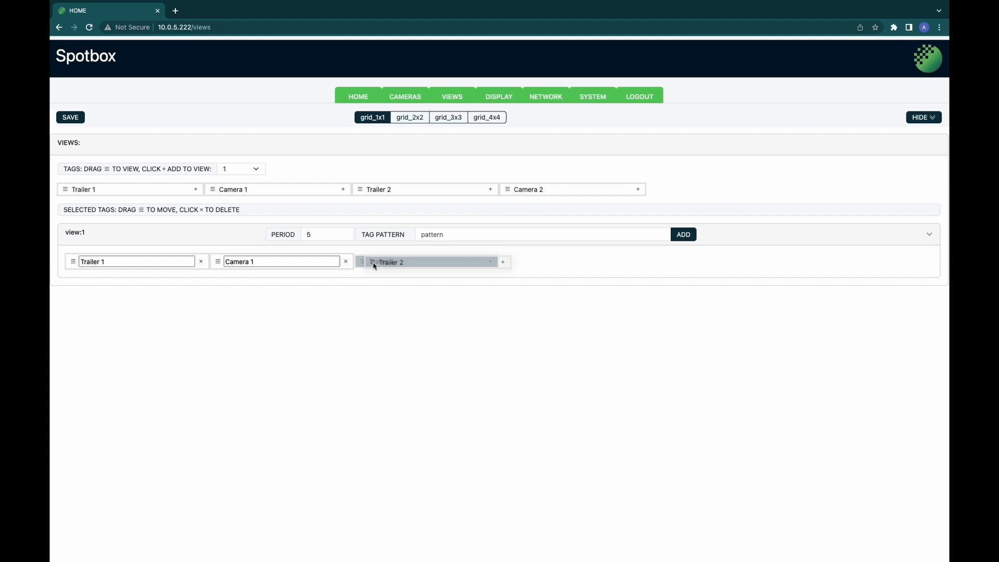
left_click_drag(375, 266, 375, 267)
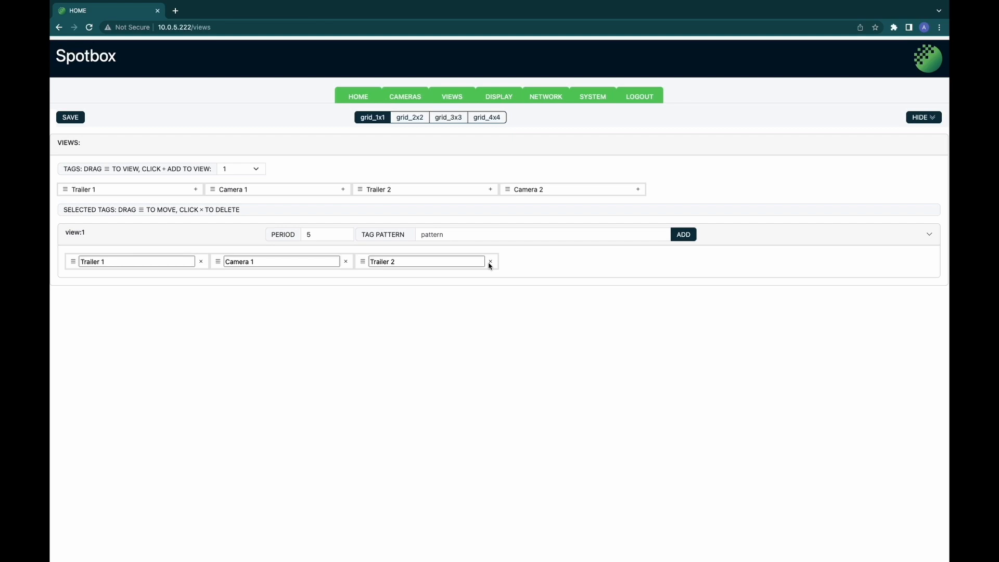
left_click(478, 234)
type("Camera 2")
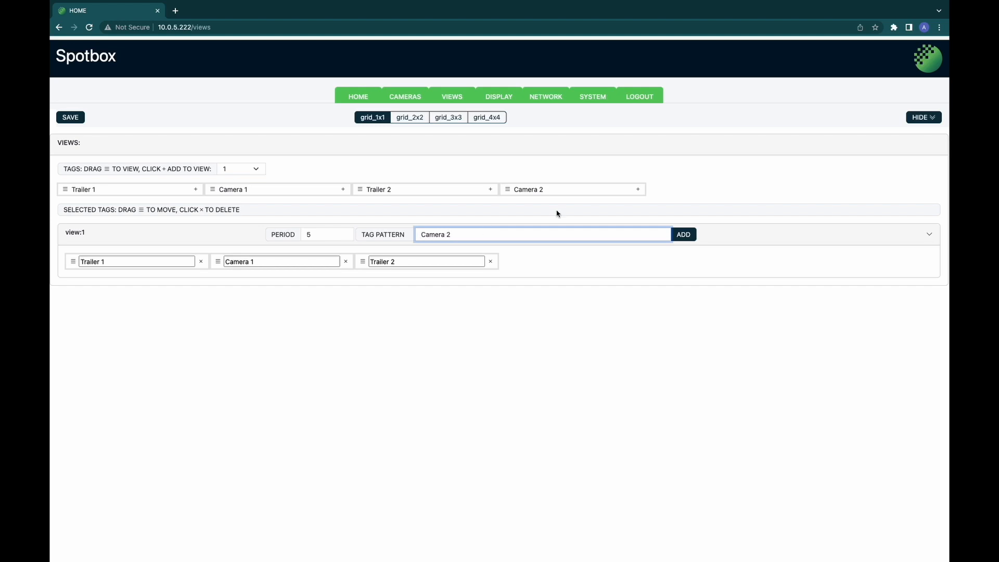
left_click(686, 238)
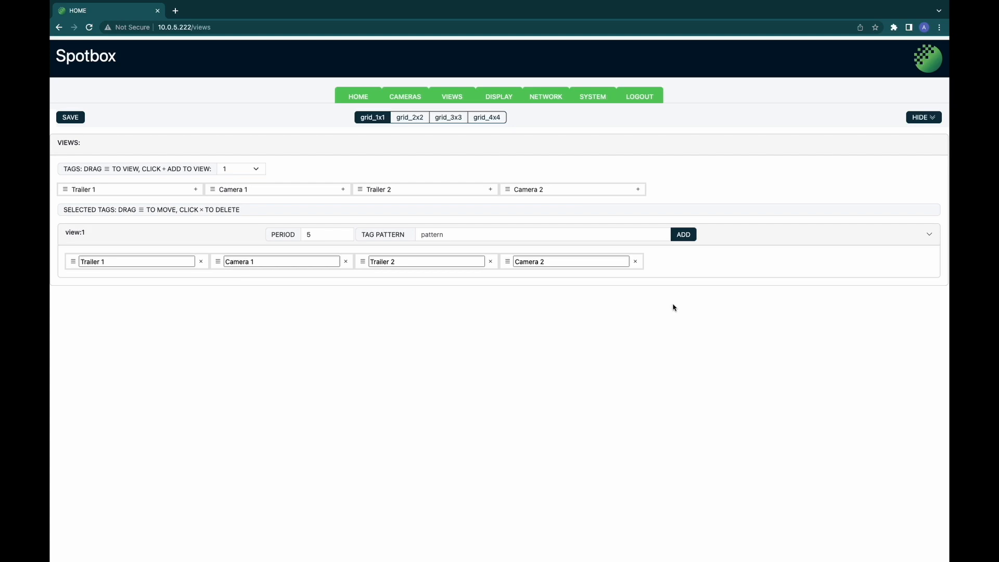
left_click(65, 119)
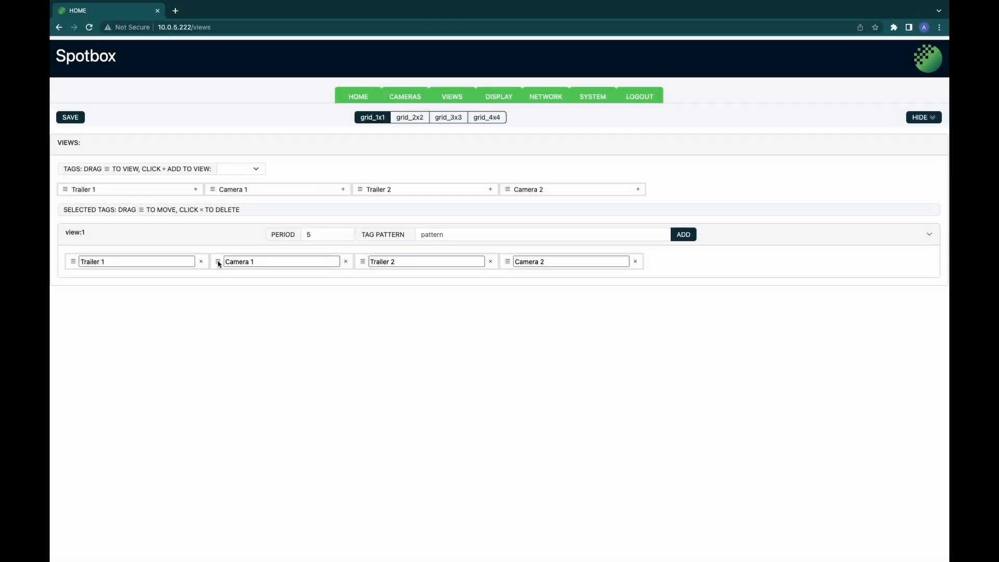
Step: Reorder view:1's tags, moving Camera 1 earlier, Trailer 2 third and Trailer 1 second
left_click_drag(218, 262, 368, 264)
left_click_drag(499, 261, 474, 237)
left_click(474, 237)
left_click_drag(218, 262, 387, 259)
left_click_drag(75, 265, 225, 270)
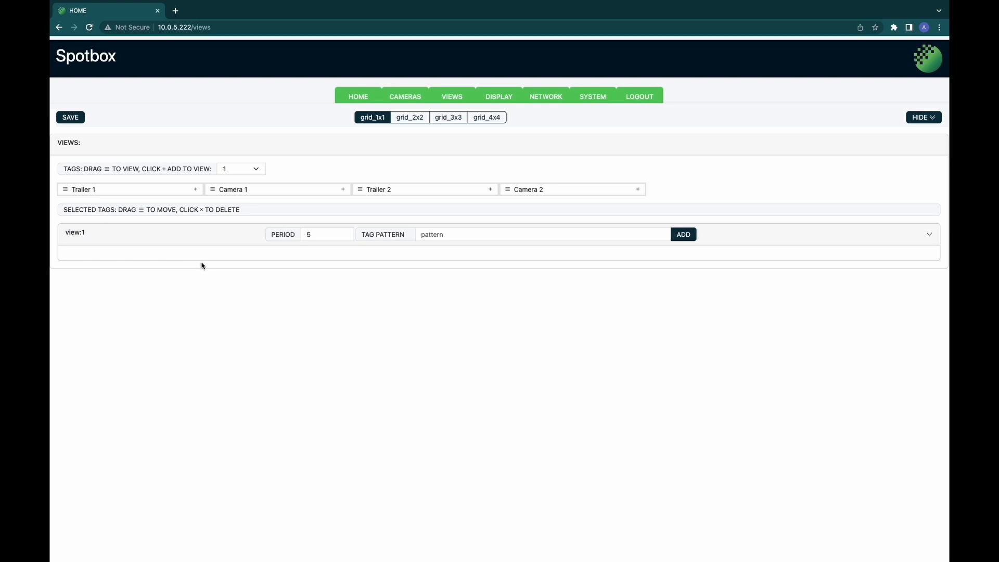
Step: Add the tag pattern C* to view:1 and save the configuration
left_click(435, 237)
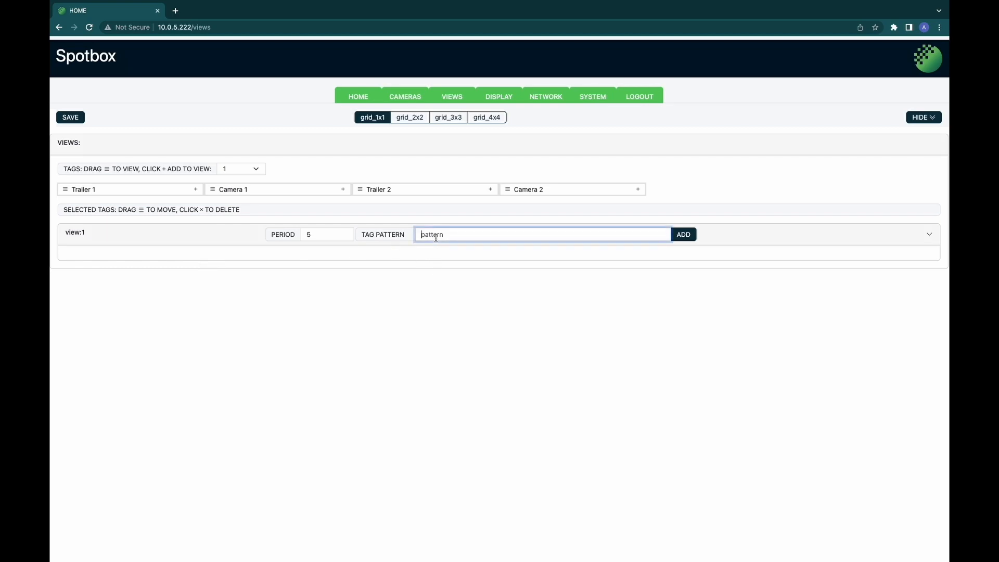
type("C*")
left_click(689, 234)
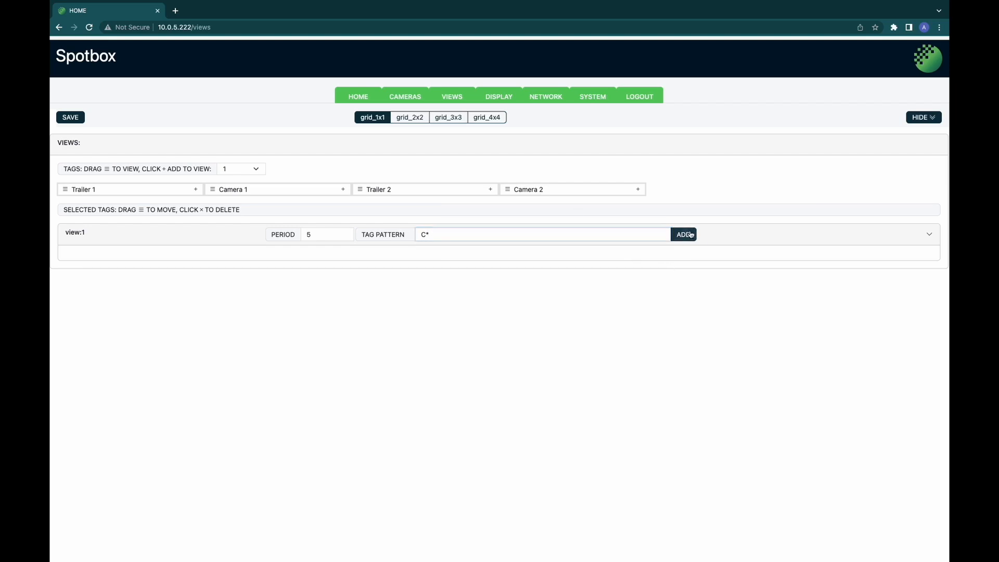
left_click(76, 120)
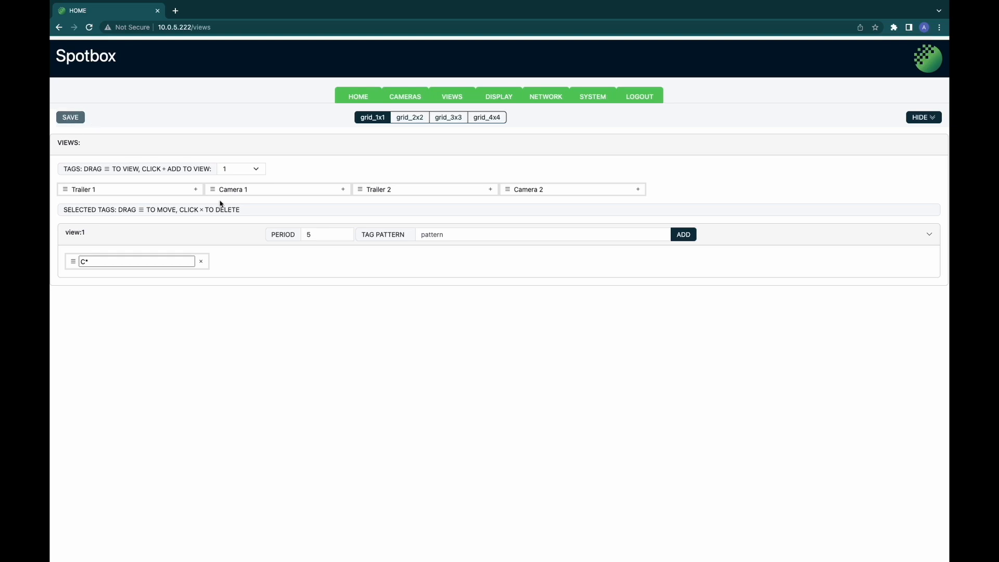